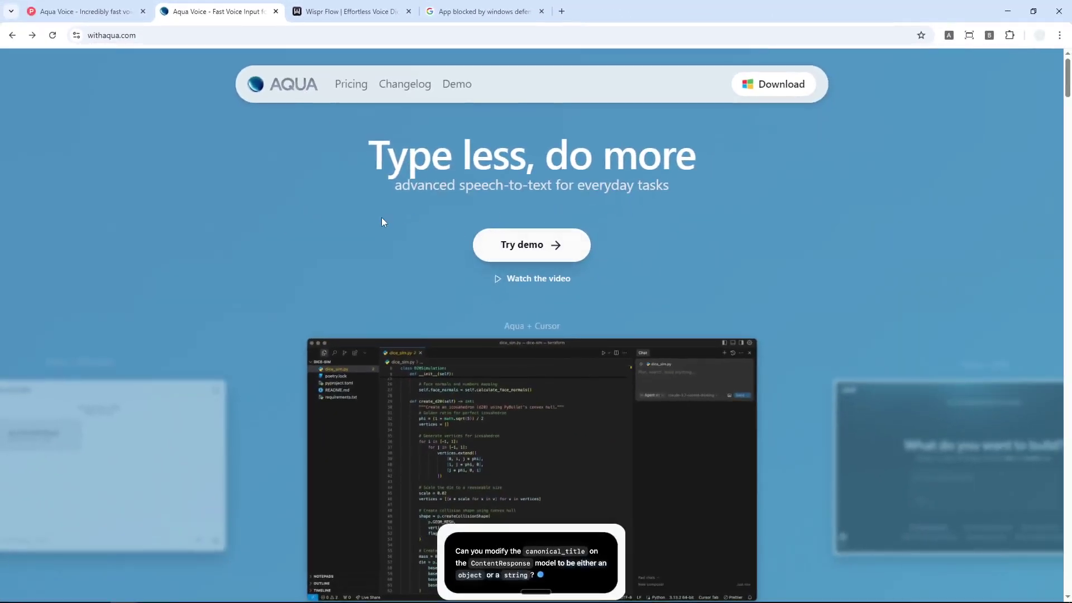
Look over the Aqua Voice homepage's intro demo and view the Wispr Flow homepage for comparison.
{"action": "scroll", "coordinate": [381, 222], "scroll_direction": "down", "scroll_amount": 2}
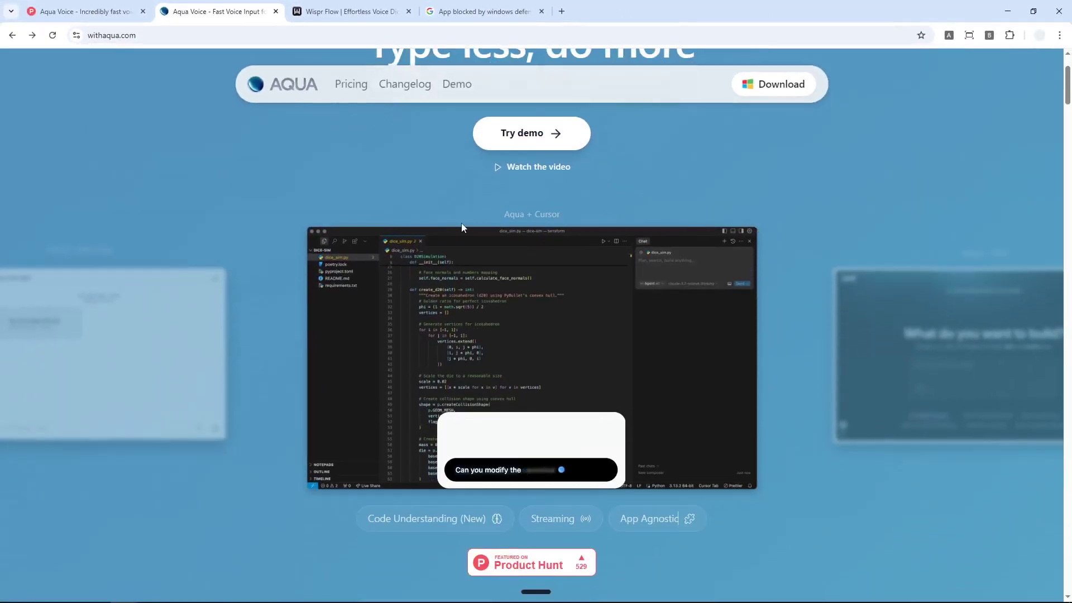
{"action": "scroll", "coordinate": [446, 254], "scroll_direction": "down", "scroll_amount": 2}
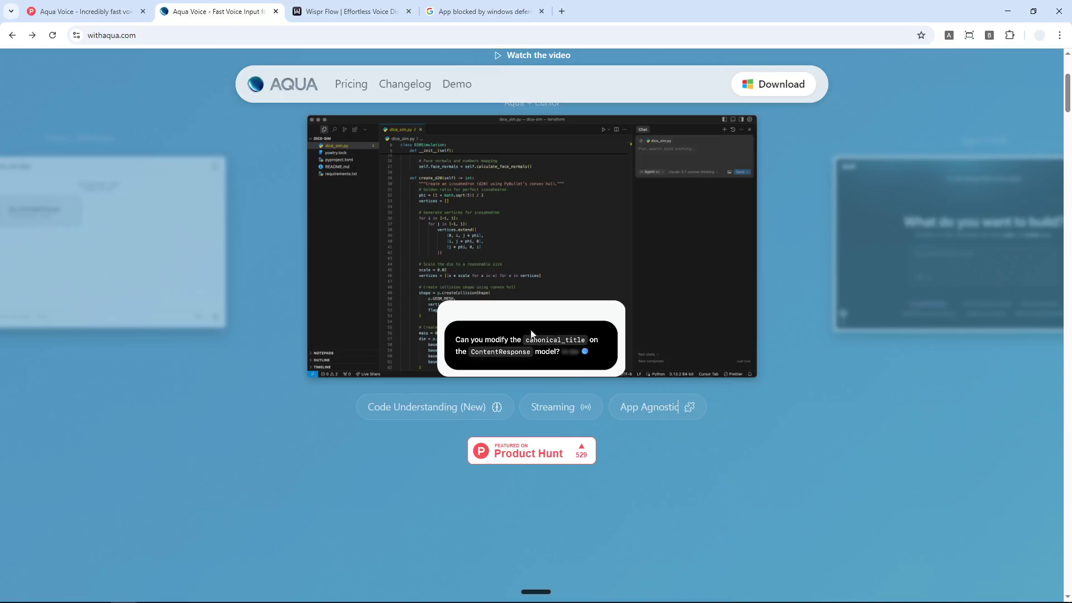
{"action": "scroll", "coordinate": [523, 287], "scroll_direction": "up", "scroll_amount": 2}
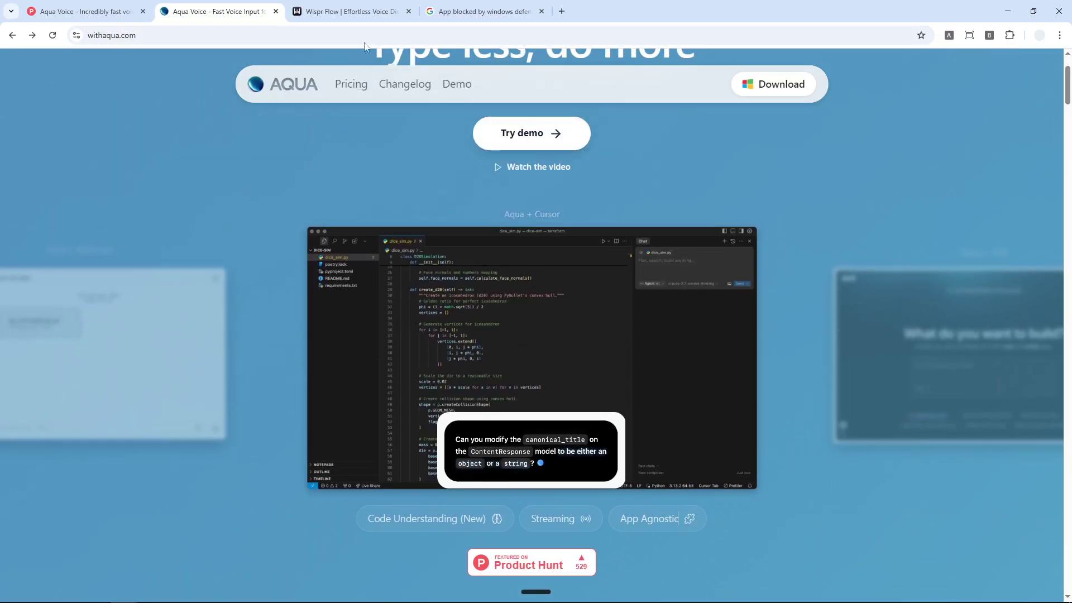
{"action": "left_click", "coordinate": [353, 11]}
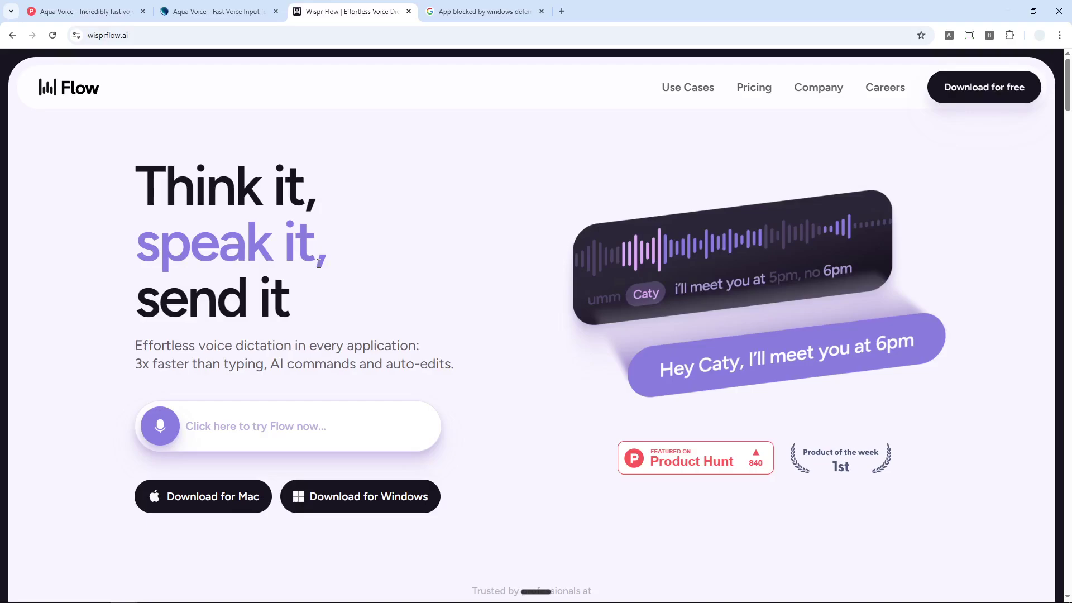
Return to the Aqua Voice site and examine the Industry-leading Latency chart comparing Aqua with Wispr Flow.
{"action": "left_click", "coordinate": [231, 11]}
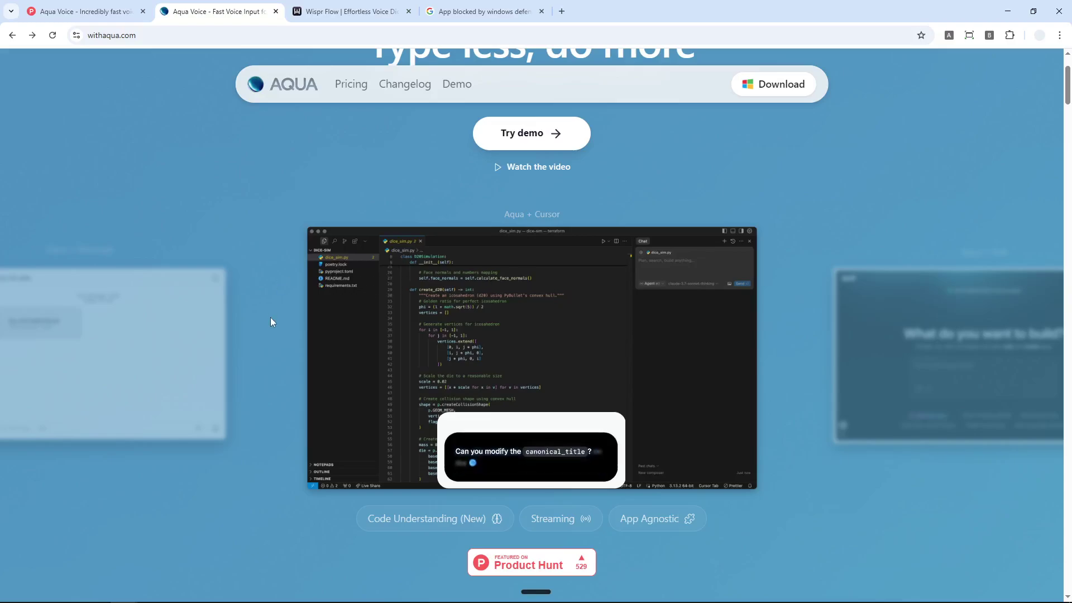
{"action": "scroll", "coordinate": [319, 317], "scroll_direction": "down", "scroll_amount": 5}
{"action": "scroll", "coordinate": [324, 313], "scroll_direction": "down", "scroll_amount": 3}
{"action": "scroll", "coordinate": [330, 310], "scroll_direction": "down", "scroll_amount": 3}
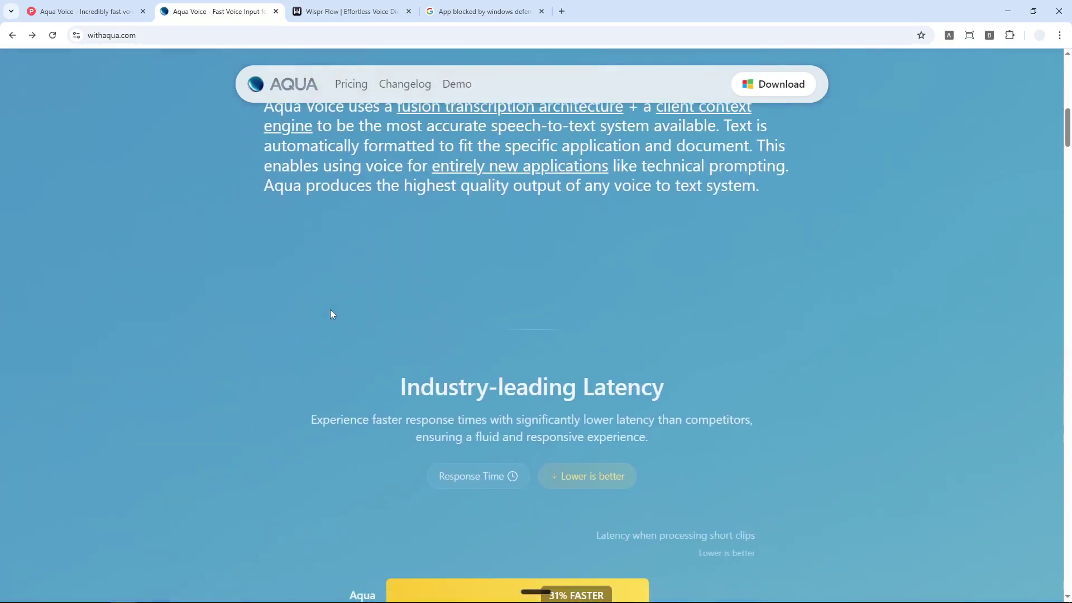
{"action": "scroll", "coordinate": [329, 315], "scroll_direction": "down", "scroll_amount": 2}
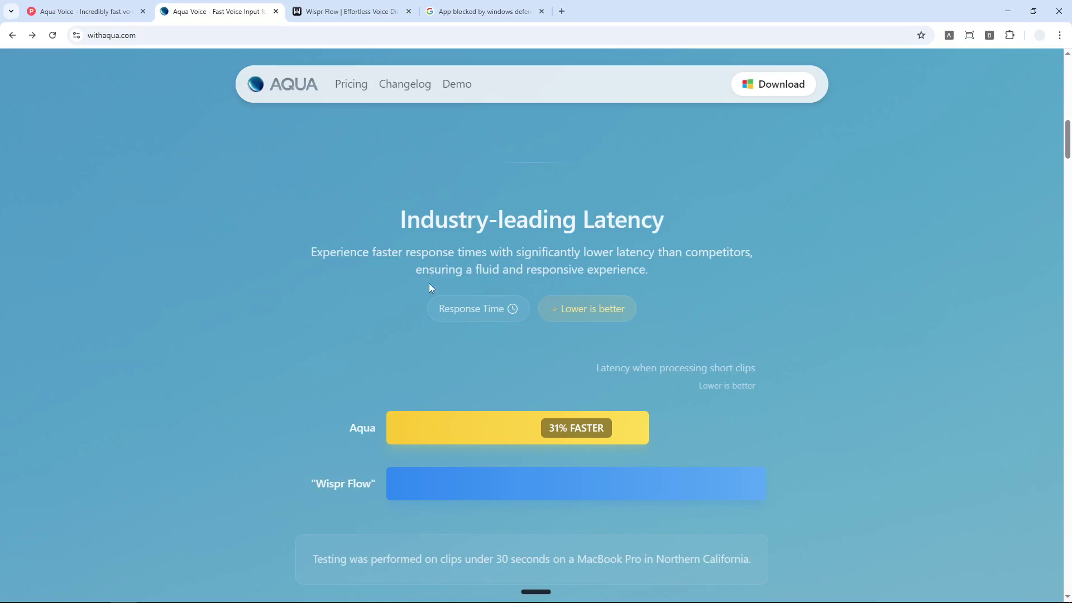
{"action": "scroll", "coordinate": [429, 296], "scroll_direction": "down", "scroll_amount": 2}
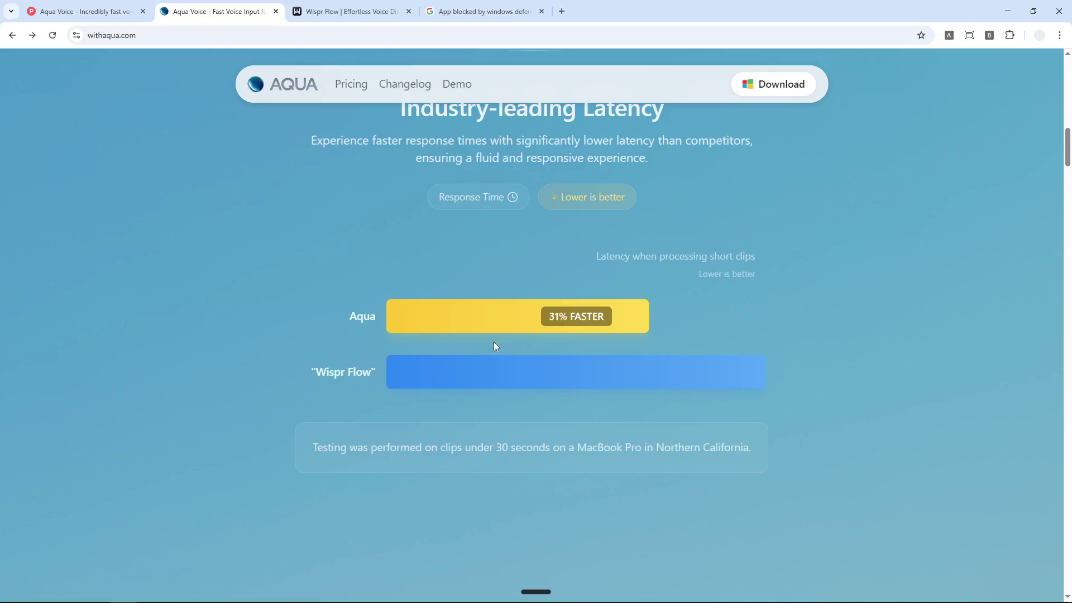
{"action": "scroll", "coordinate": [493, 346], "scroll_direction": "down", "scroll_amount": 1}
{"action": "scroll", "coordinate": [499, 341], "scroll_direction": "up", "scroll_amount": 1}
{"action": "scroll", "coordinate": [483, 334], "scroll_direction": "down", "scroll_amount": 1}
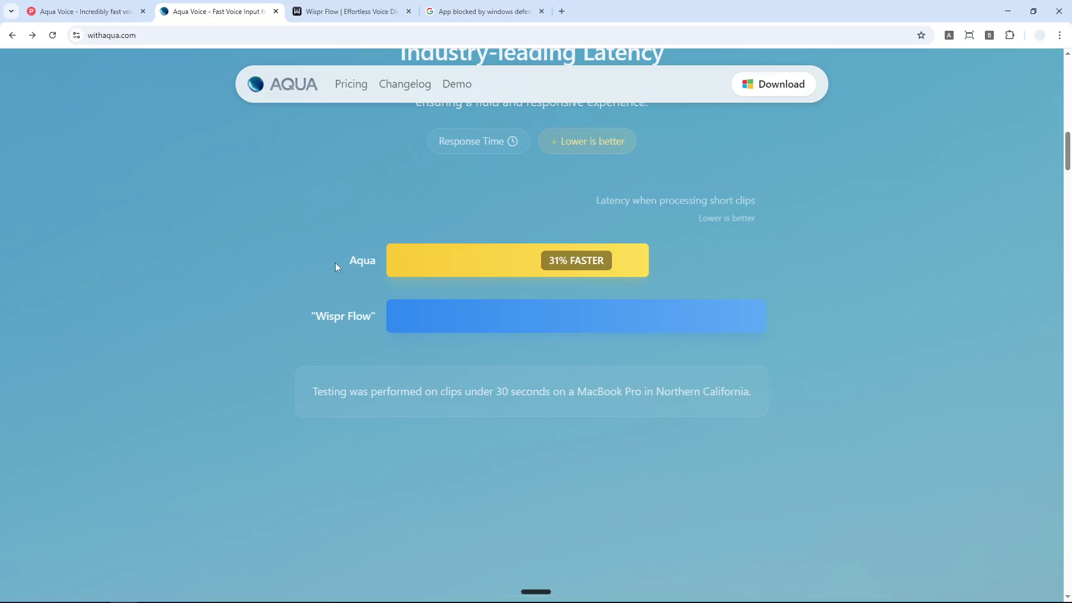
{"action": "left_click_drag", "start_coordinate": [377, 256], "coordinate": [393, 321]}
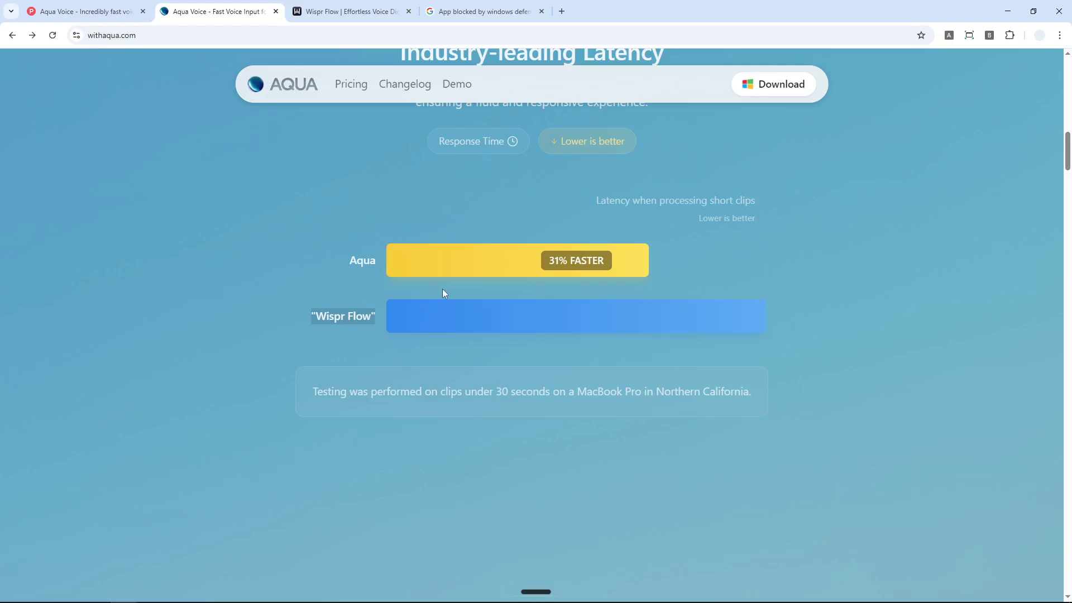
Examine the Instant Mode section of the Aqua homepage, including its demo and stated response times.
{"action": "scroll", "coordinate": [438, 282], "scroll_direction": "down", "scroll_amount": 3}
{"action": "scroll", "coordinate": [421, 257], "scroll_direction": "down", "scroll_amount": 3}
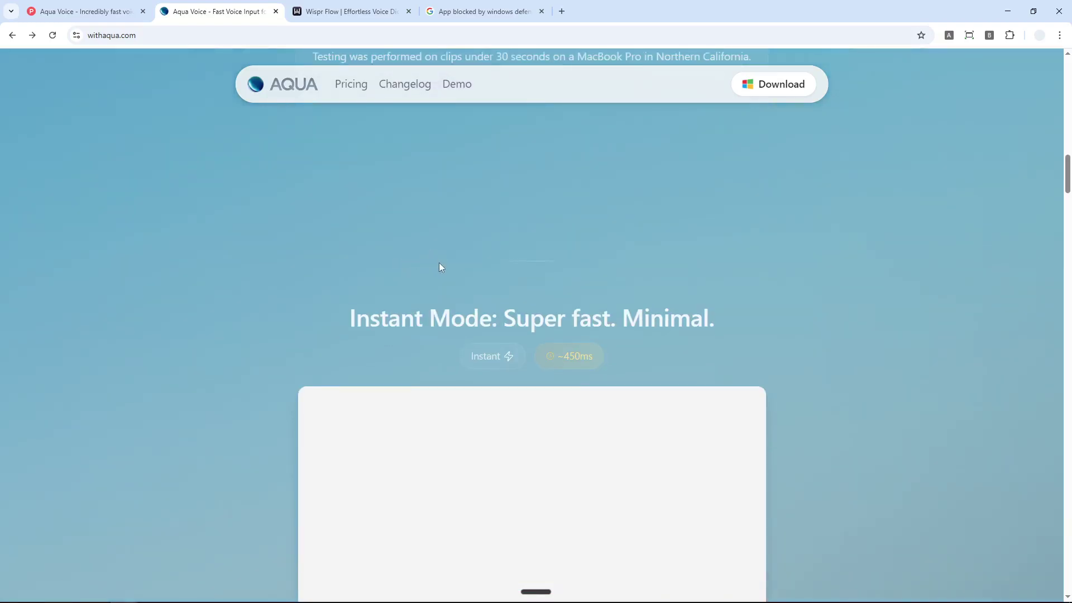
{"action": "scroll", "coordinate": [435, 274], "scroll_direction": "down", "scroll_amount": 2}
{"action": "scroll", "coordinate": [326, 246], "scroll_direction": "down", "scroll_amount": 3}
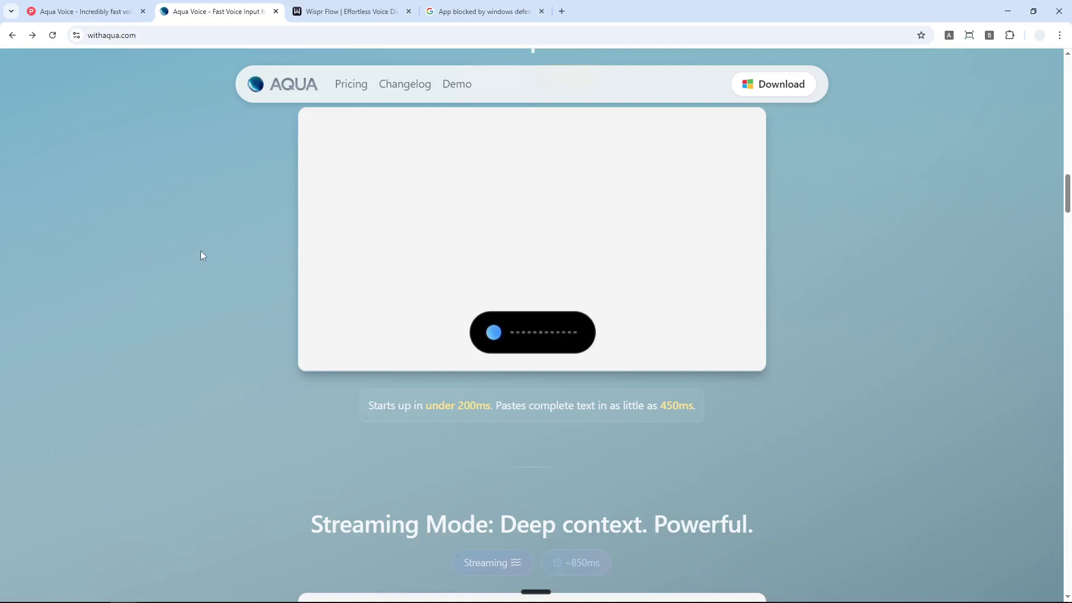
Examine the Streaming Mode section, highlighting "Deep context" in its heading and reading the description below the demo.
{"action": "scroll", "coordinate": [204, 255], "scroll_direction": "down", "scroll_amount": 2}
{"action": "scroll", "coordinate": [313, 285], "scroll_direction": "down", "scroll_amount": 3}
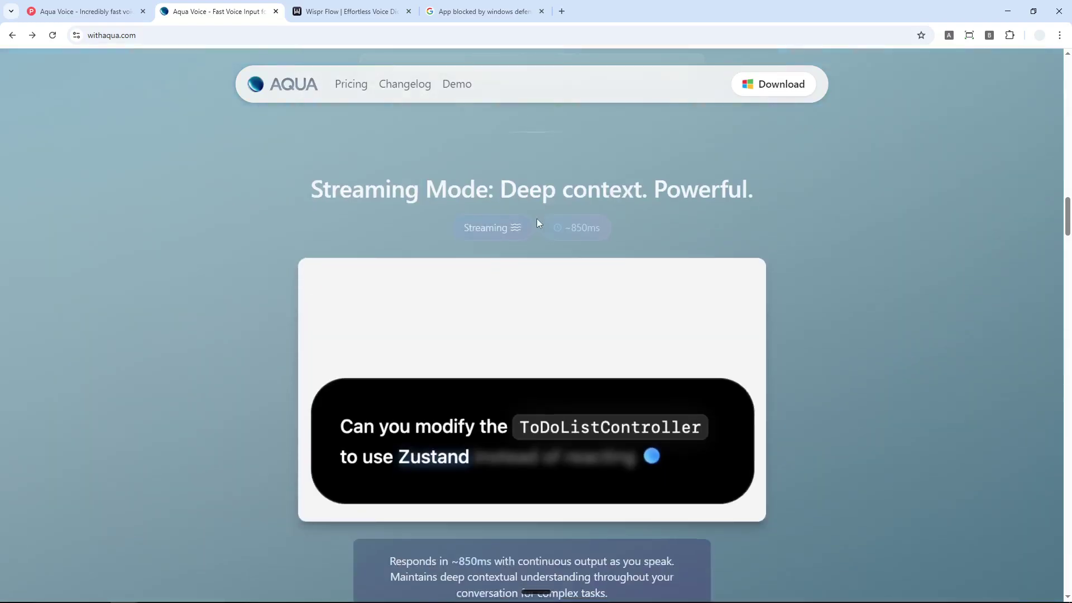
{"action": "left_click_drag", "start_coordinate": [500, 190], "coordinate": [655, 190]}
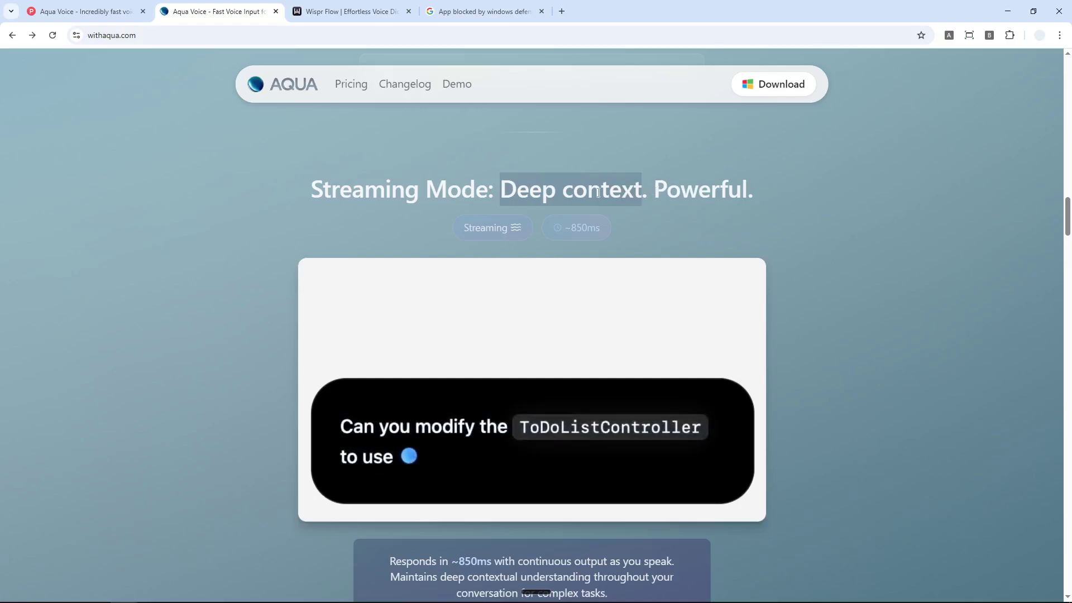
{"action": "scroll", "coordinate": [507, 271], "scroll_direction": "down", "scroll_amount": 3}
{"action": "scroll", "coordinate": [484, 270], "scroll_direction": "down", "scroll_amount": 3}
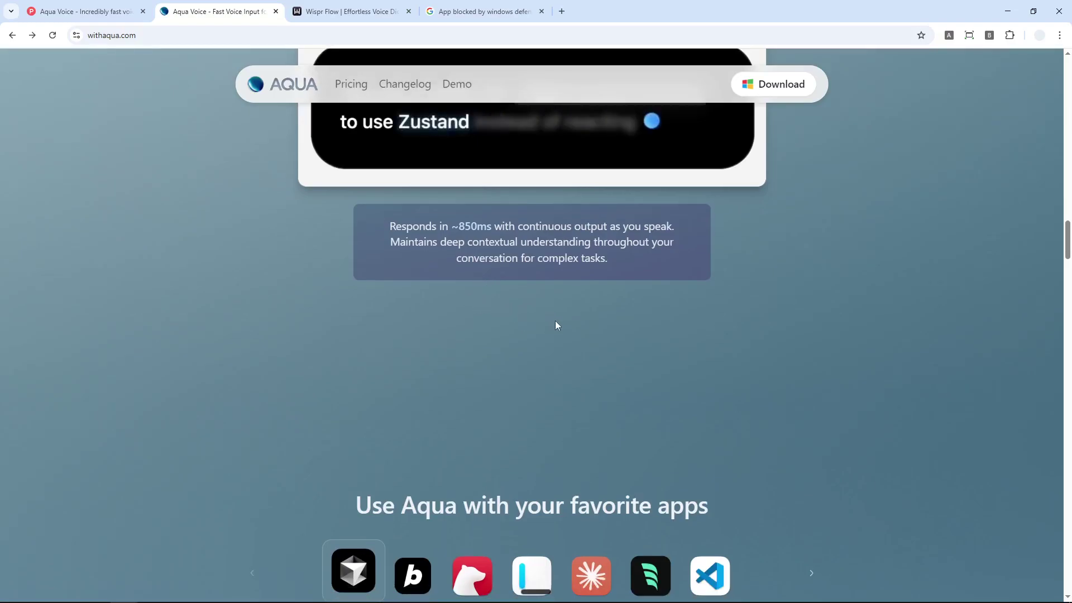
Review the supported apps and platform notes in the "Use Aqua with your favorite apps" section.
{"action": "scroll", "coordinate": [556, 325], "scroll_direction": "down", "scroll_amount": 2}
{"action": "scroll", "coordinate": [550, 322], "scroll_direction": "down", "scroll_amount": 2}
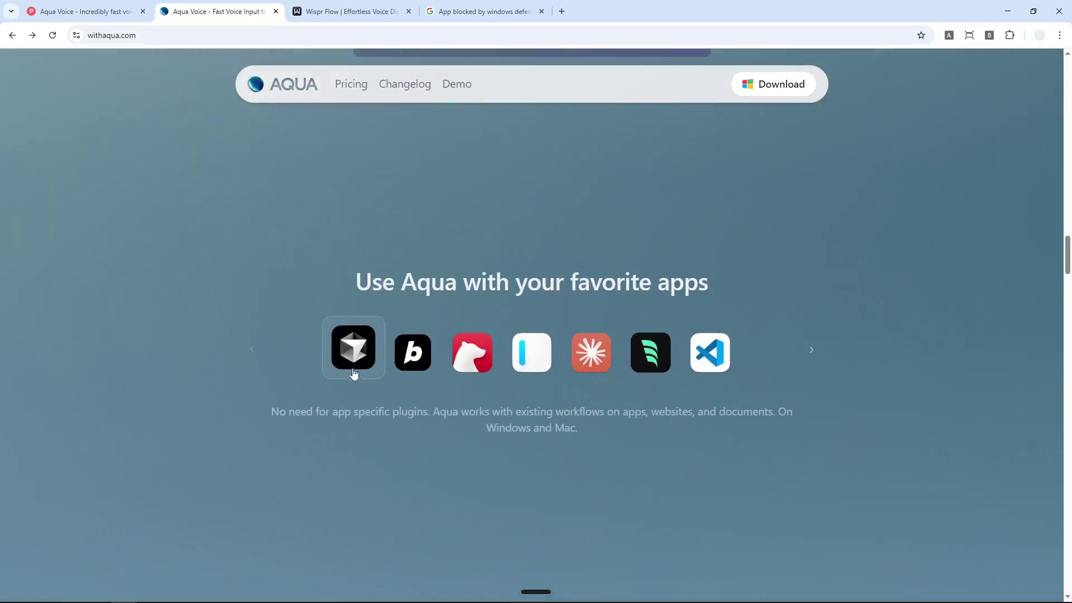
{"action": "scroll", "coordinate": [355, 373], "scroll_direction": "down", "scroll_amount": 1}
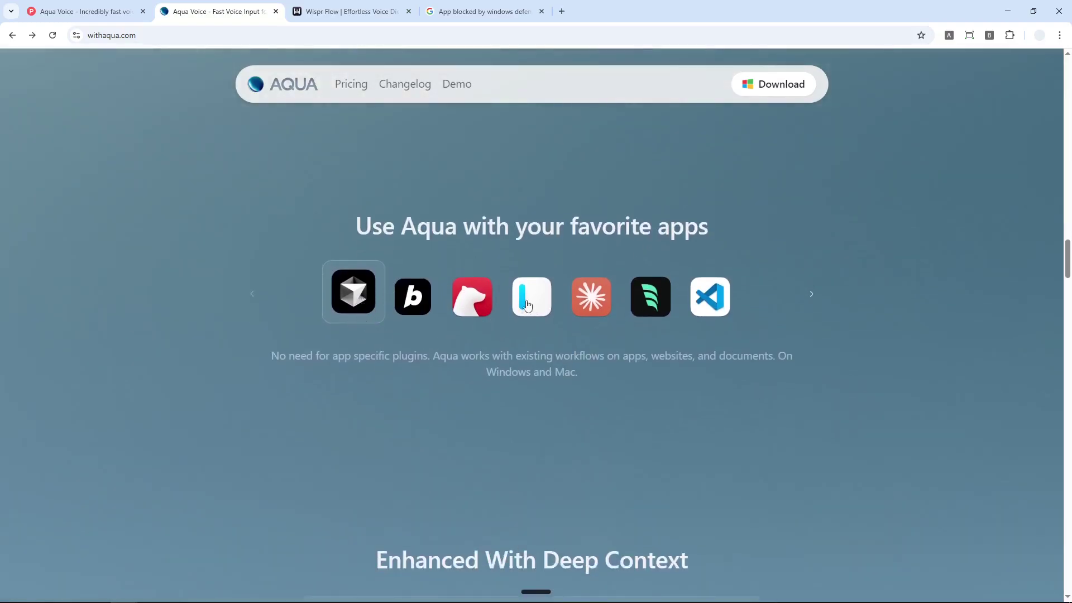
{"action": "left_click", "coordinate": [592, 303]}
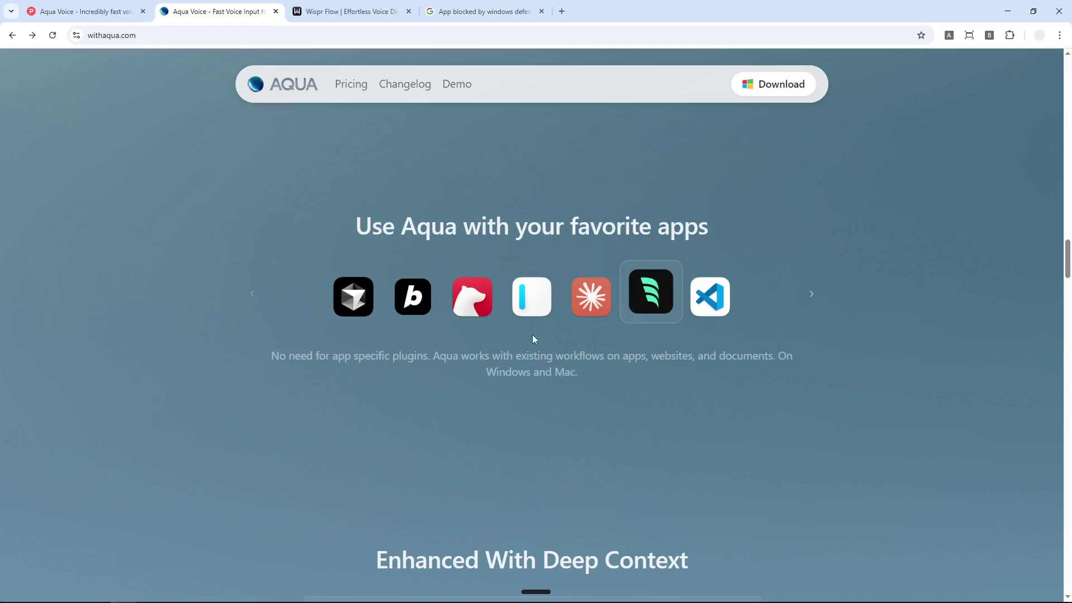
{"action": "scroll", "coordinate": [523, 312], "scroll_direction": "down", "scroll_amount": 2}
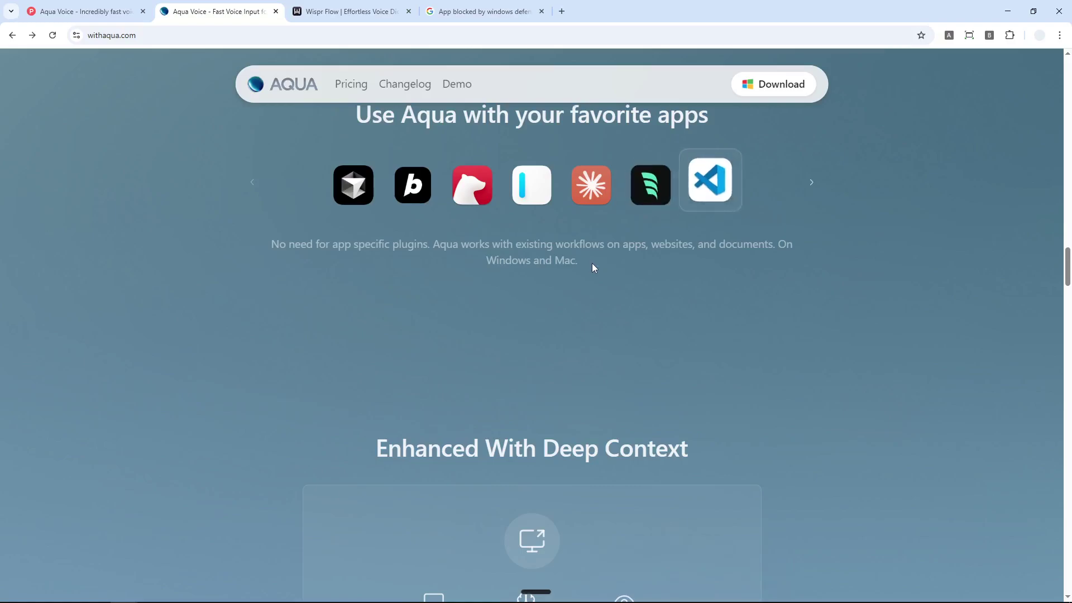
Return to the beginning of the Aqua homepage, where the Windows download is offered.
{"action": "scroll", "coordinate": [591, 263], "scroll_direction": "up", "scroll_amount": 10}
{"action": "scroll", "coordinate": [653, 322], "scroll_direction": "up", "scroll_amount": 20}
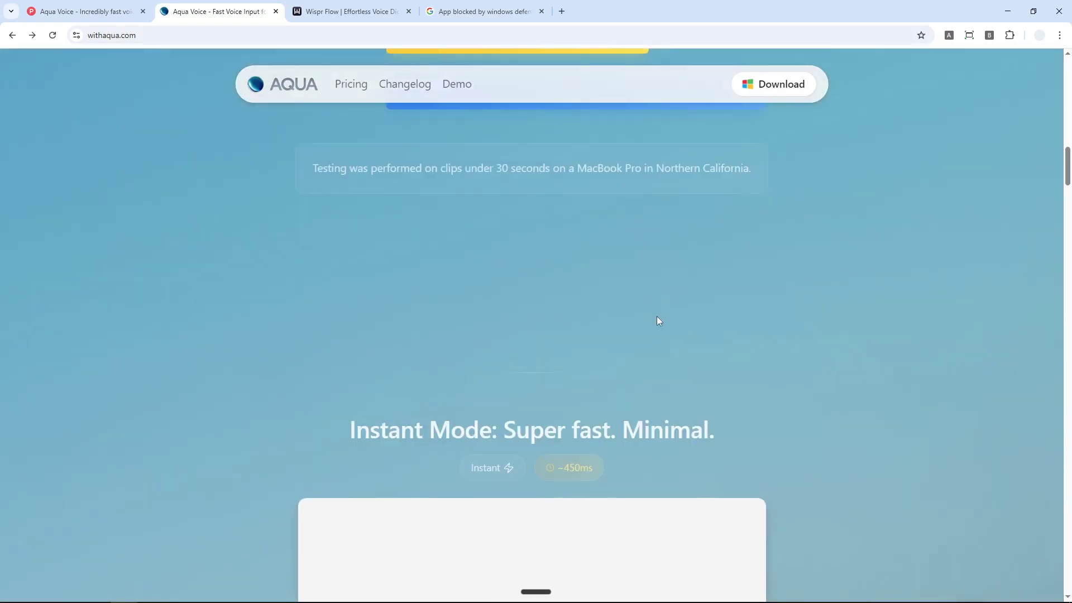
{"action": "scroll", "coordinate": [793, 256], "scroll_direction": "up", "scroll_amount": 6}
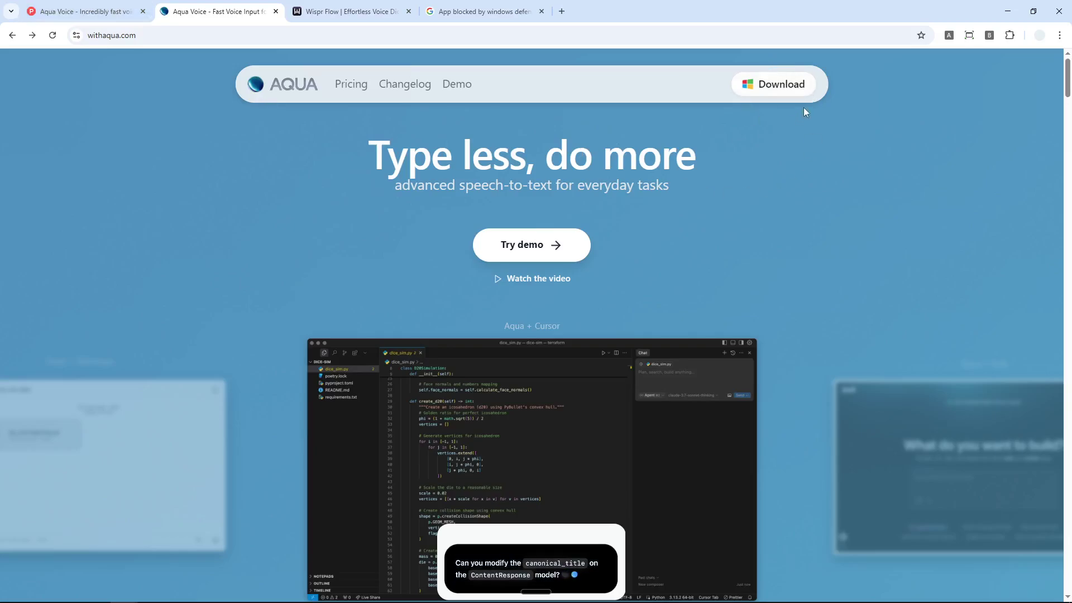
View the "Windows protected your PC" image in the Google results and return to the Aqua homepage.
{"action": "left_click", "coordinate": [481, 12]}
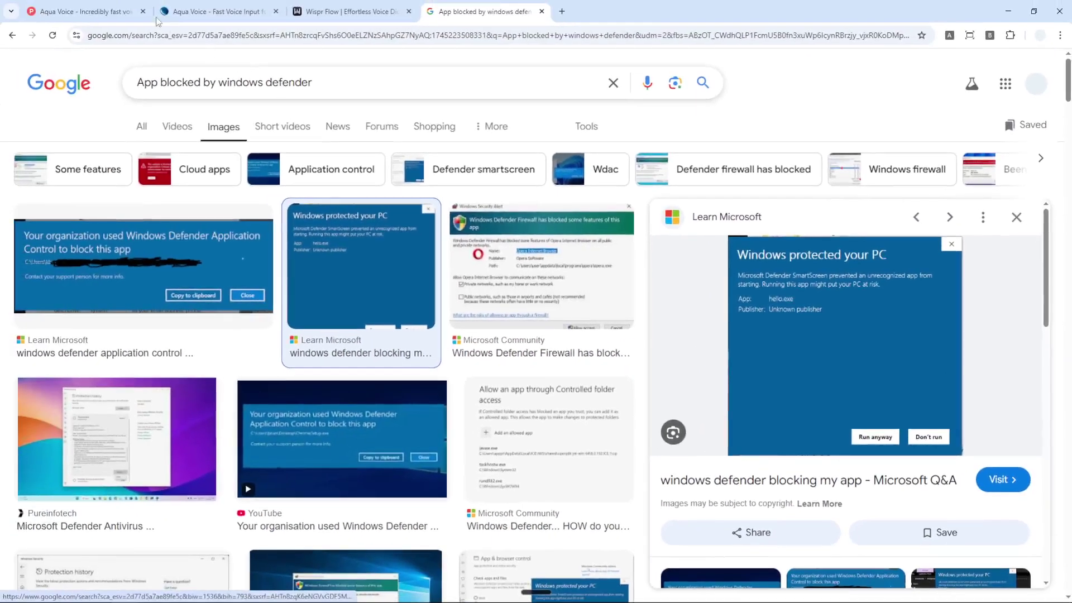
{"action": "left_click", "coordinate": [98, 7]}
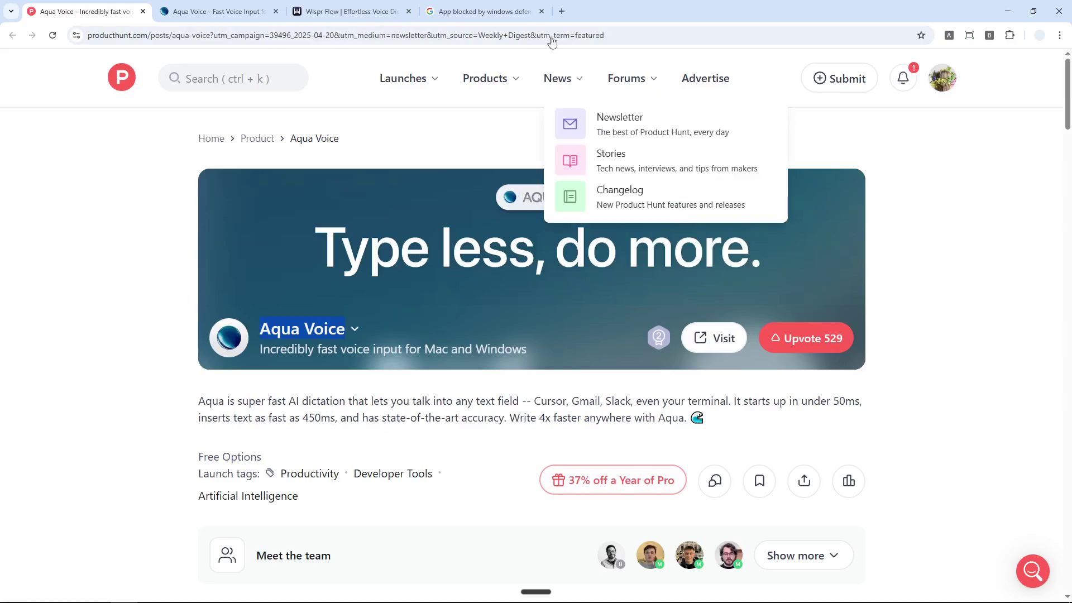
{"action": "key", "text": "ctrl+shift+Tab"}
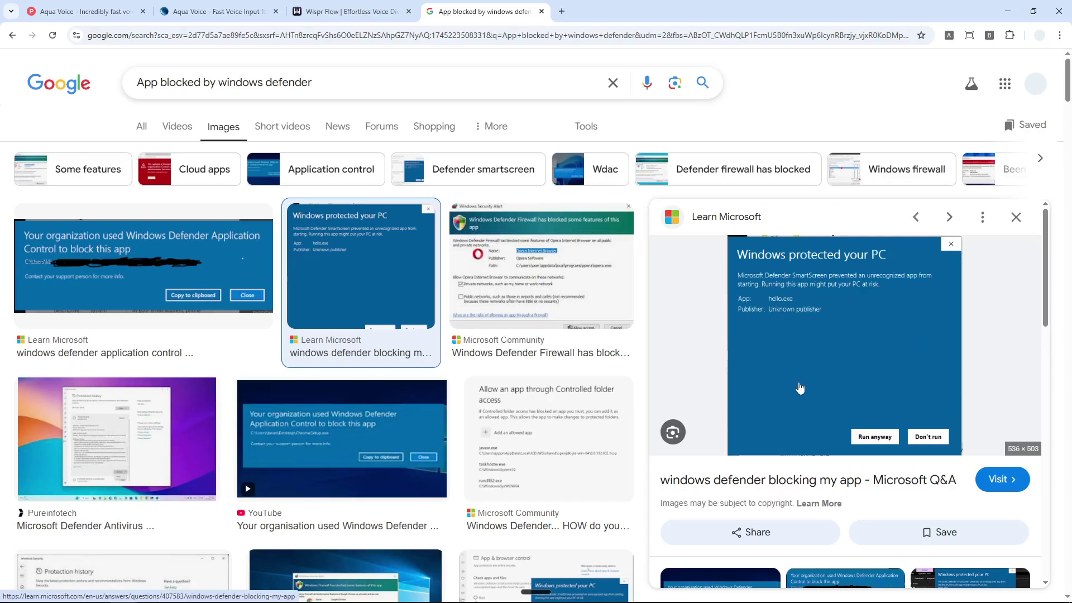
{"action": "left_click", "coordinate": [234, 4]}
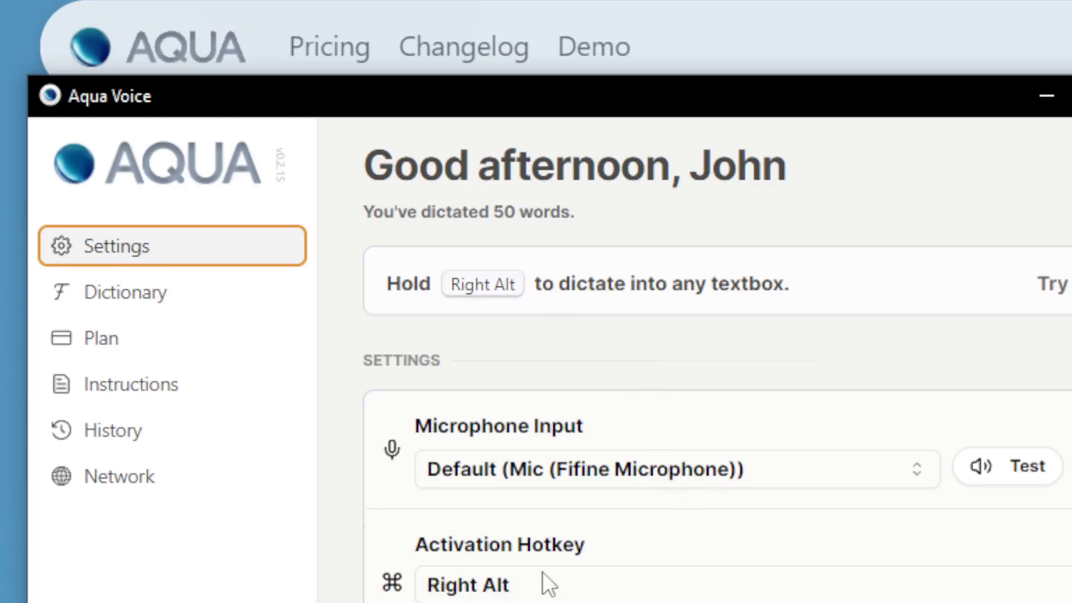
In the Aqua Voice app settings, switch Deep Context off and on again, and view the available languages without changing English.
{"action": "scroll", "coordinate": [541, 571], "scroll_direction": "down", "scroll_amount": 7}
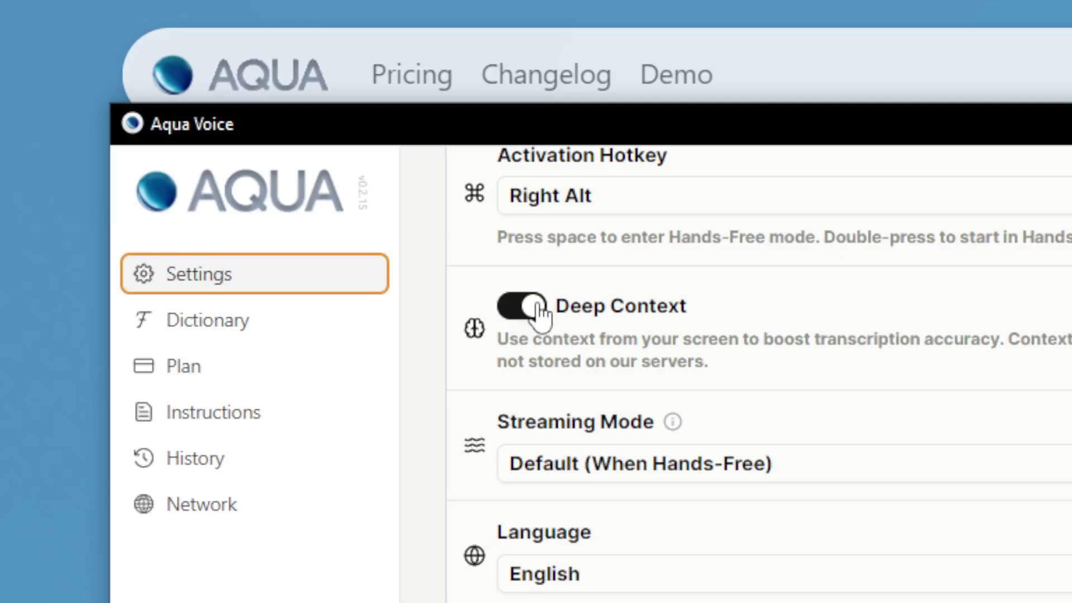
{"action": "left_click", "coordinate": [537, 308]}
{"action": "left_click", "coordinate": [537, 308]}
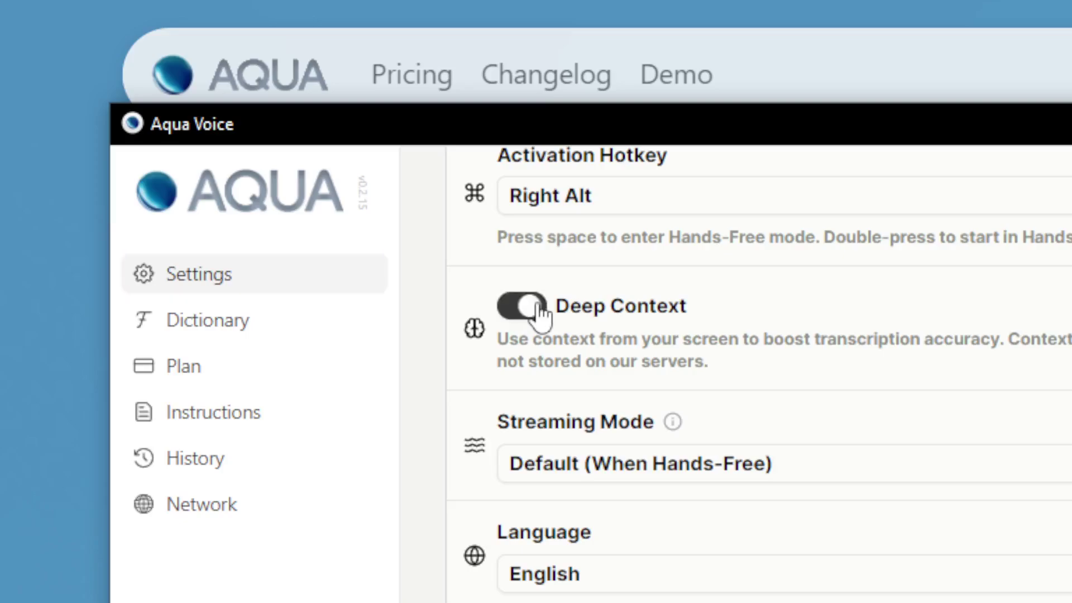
{"action": "left_click", "coordinate": [710, 573]}
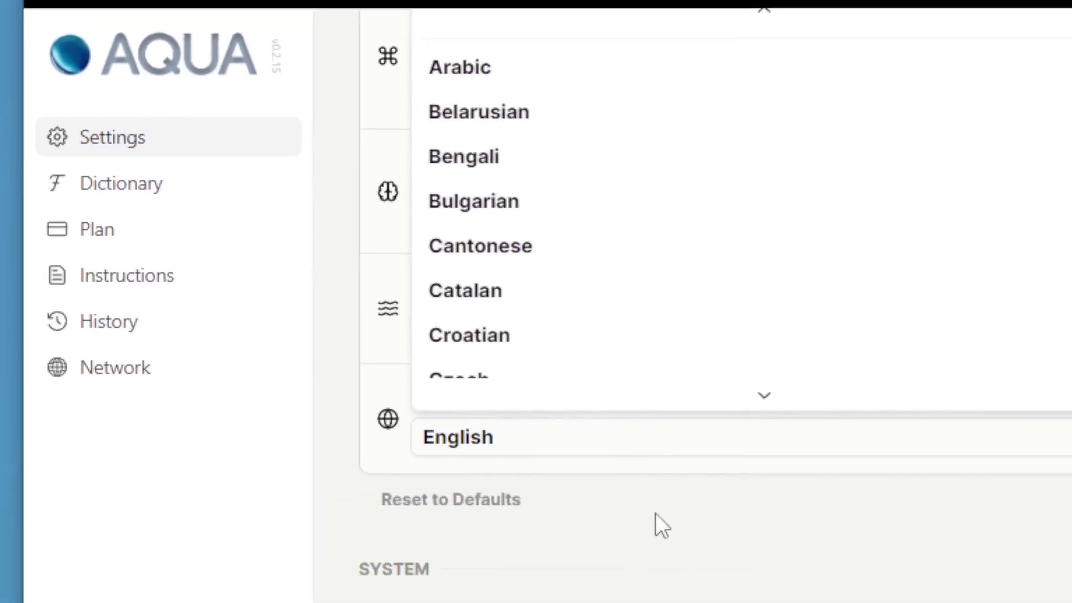
{"action": "left_click", "coordinate": [694, 558]}
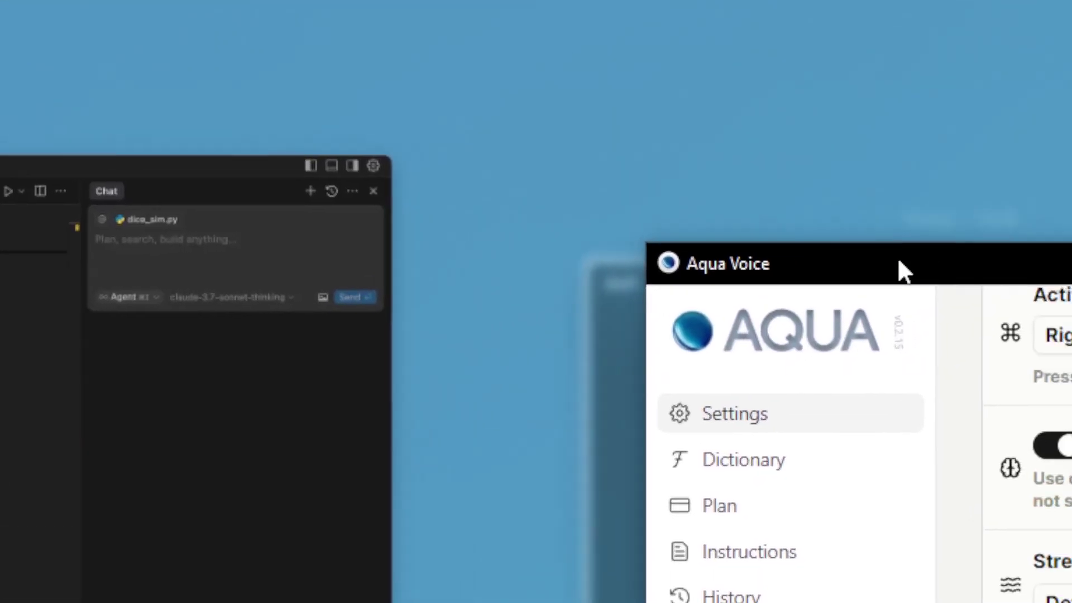
Reposition the Aqua Voice window and review the System and Account settings, including Show Floating Bar, Play Sounds, Open at Login and Cloud Sync.
{"action": "left_click_drag", "start_coordinate": [900, 268], "coordinate": [65, 240]}
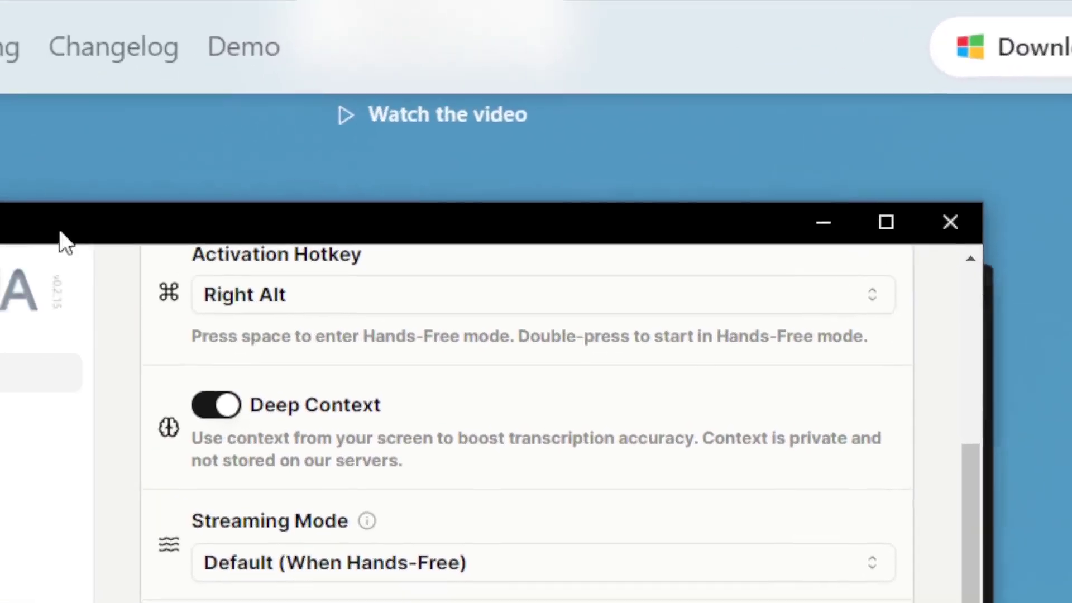
{"action": "scroll", "coordinate": [469, 442], "scroll_direction": "down", "scroll_amount": 7}
{"action": "scroll", "coordinate": [610, 279], "scroll_direction": "up", "scroll_amount": 2}
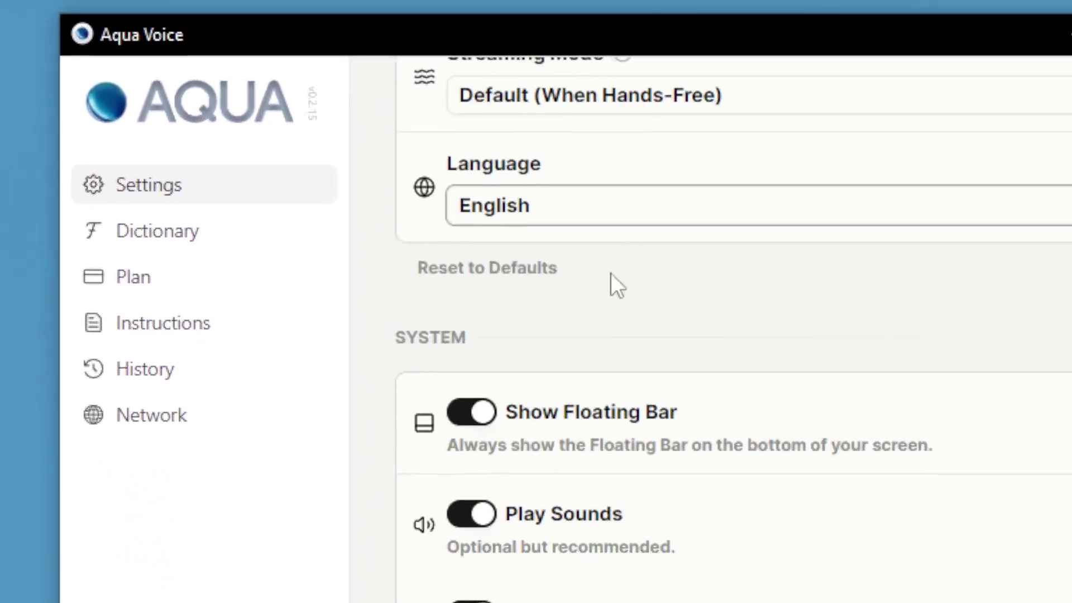
{"action": "scroll", "coordinate": [610, 273], "scroll_direction": "down", "scroll_amount": 3}
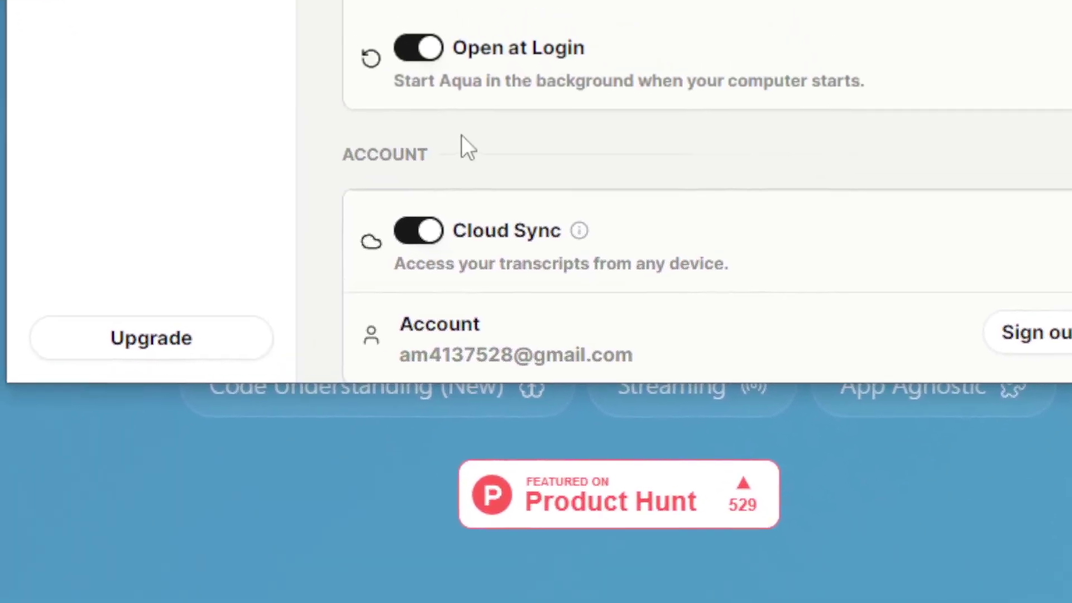
{"action": "scroll", "coordinate": [376, 16], "scroll_direction": "up", "scroll_amount": 2}
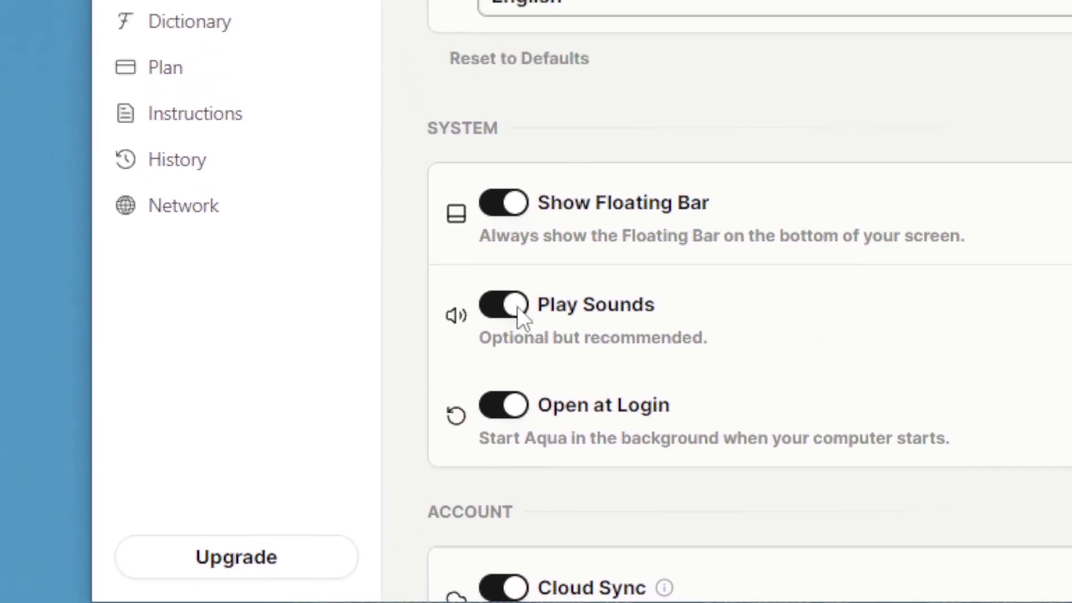
{"action": "scroll", "coordinate": [536, 313], "scroll_direction": "down", "scroll_amount": 4}
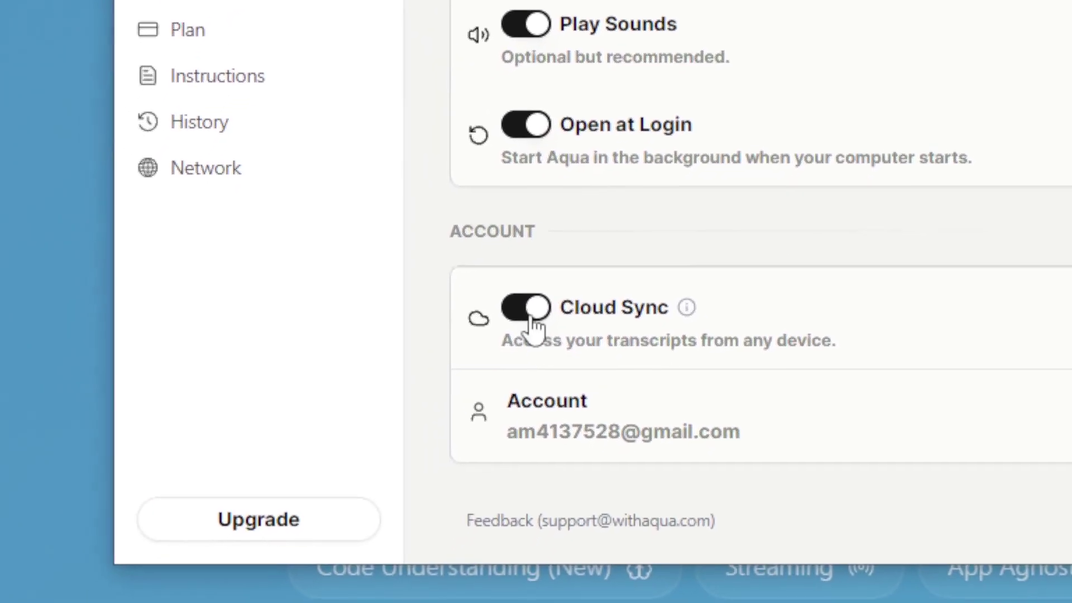
{"action": "scroll", "coordinate": [509, 160], "scroll_direction": "up", "scroll_amount": 5}
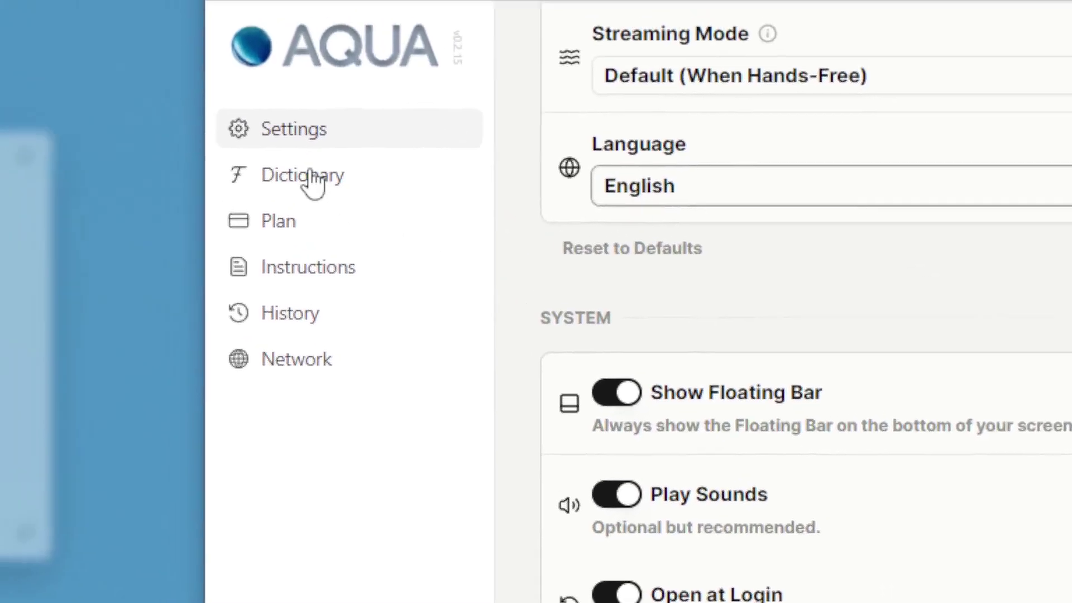
Review the Dictionary, Plan, Instructions, History and Network pages of the Aqua Voice app.
{"action": "left_click", "coordinate": [310, 176]}
{"action": "left_click", "coordinate": [314, 222]}
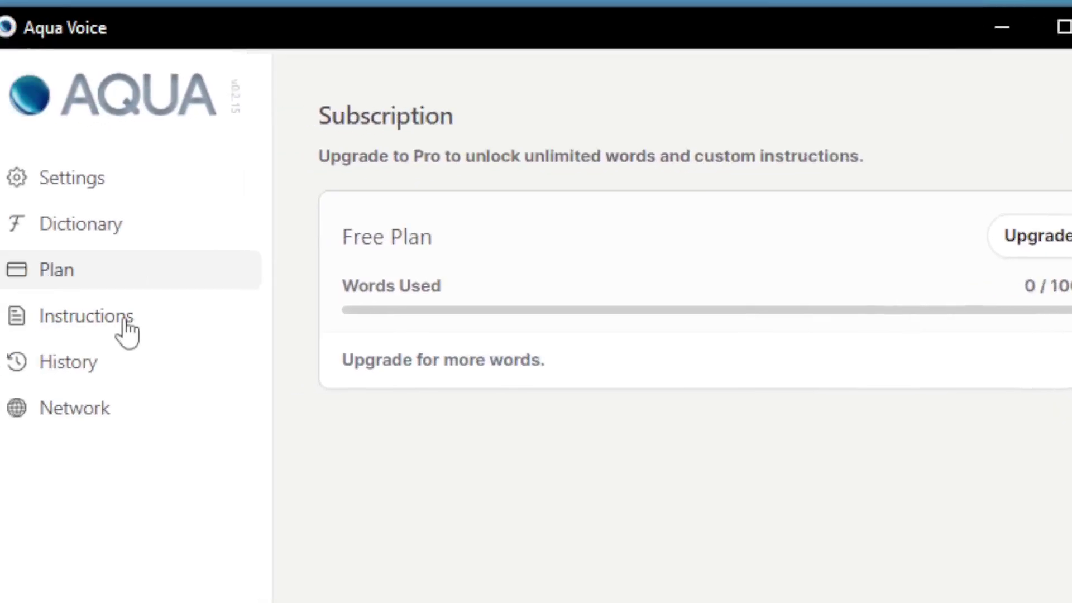
{"action": "left_click", "coordinate": [126, 333]}
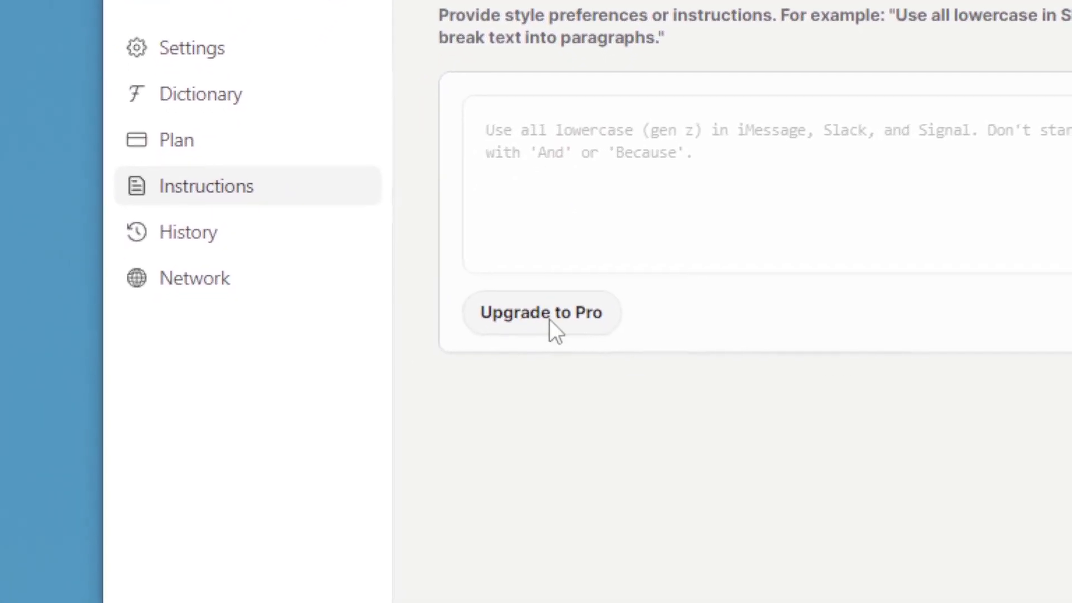
{"action": "left_click", "coordinate": [237, 239]}
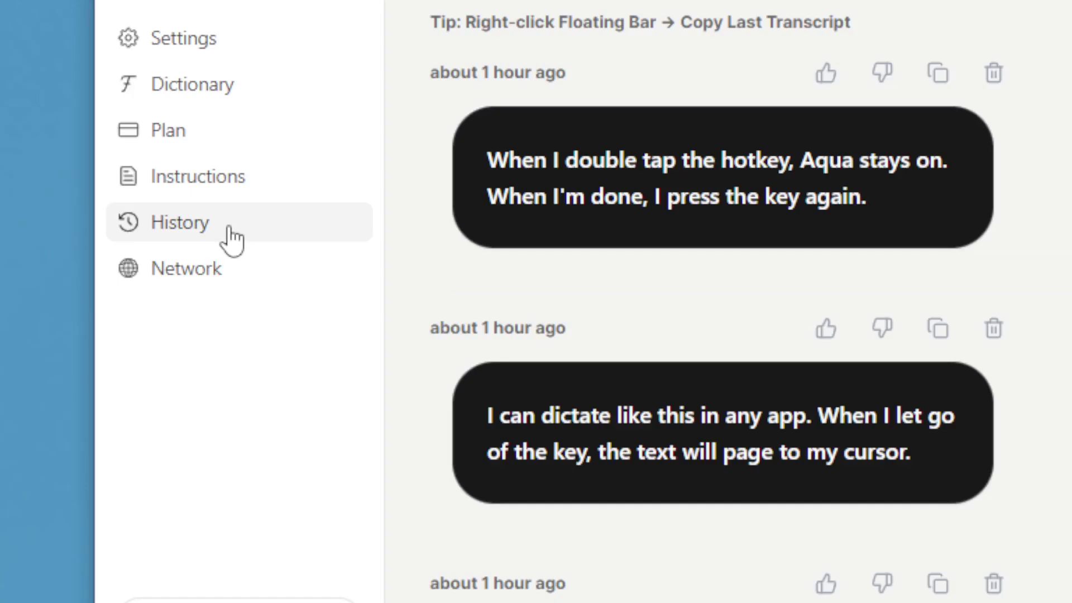
{"action": "left_click", "coordinate": [165, 282]}
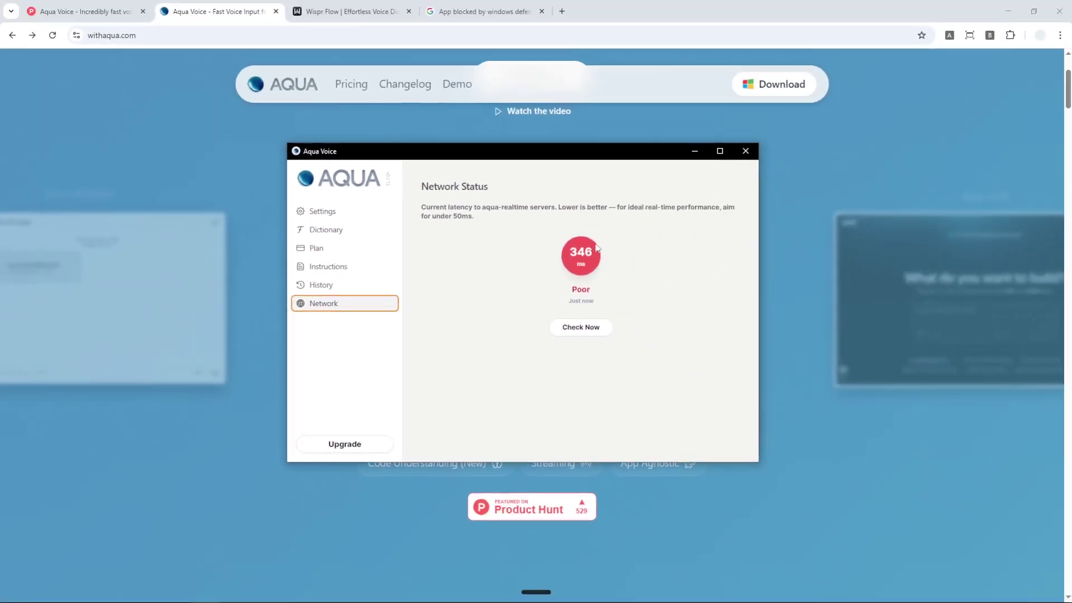
Move the Aqua Voice window out of view and switch to the Chrome window for the Gigantic Text page.
{"action": "left_click_drag", "start_coordinate": [570, 158], "coordinate": [1071, 168]}
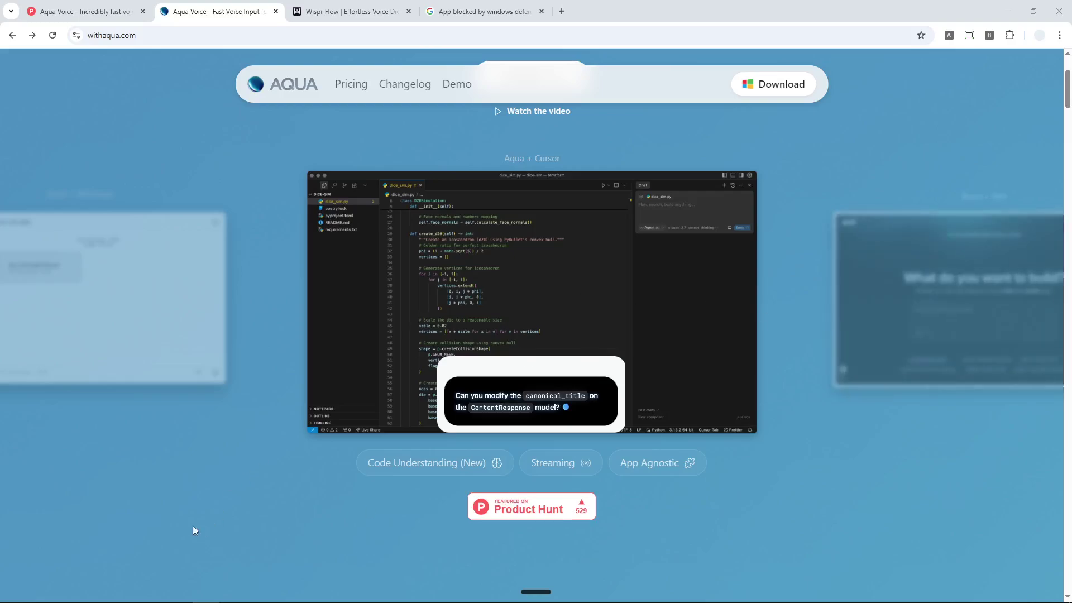
{"action": "key", "text": "super"}
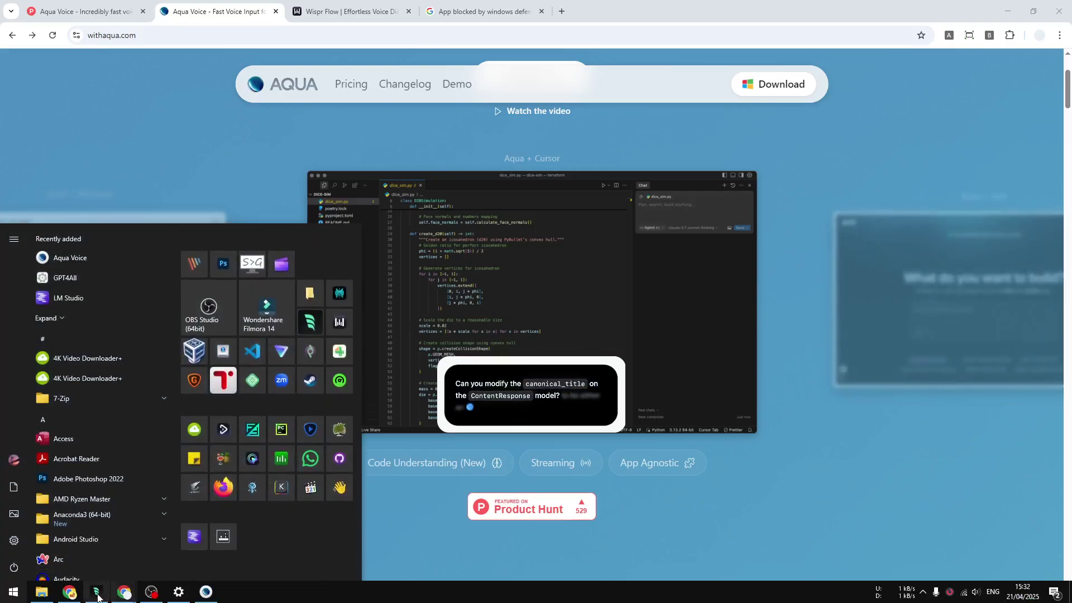
{"action": "left_click", "coordinate": [126, 596]}
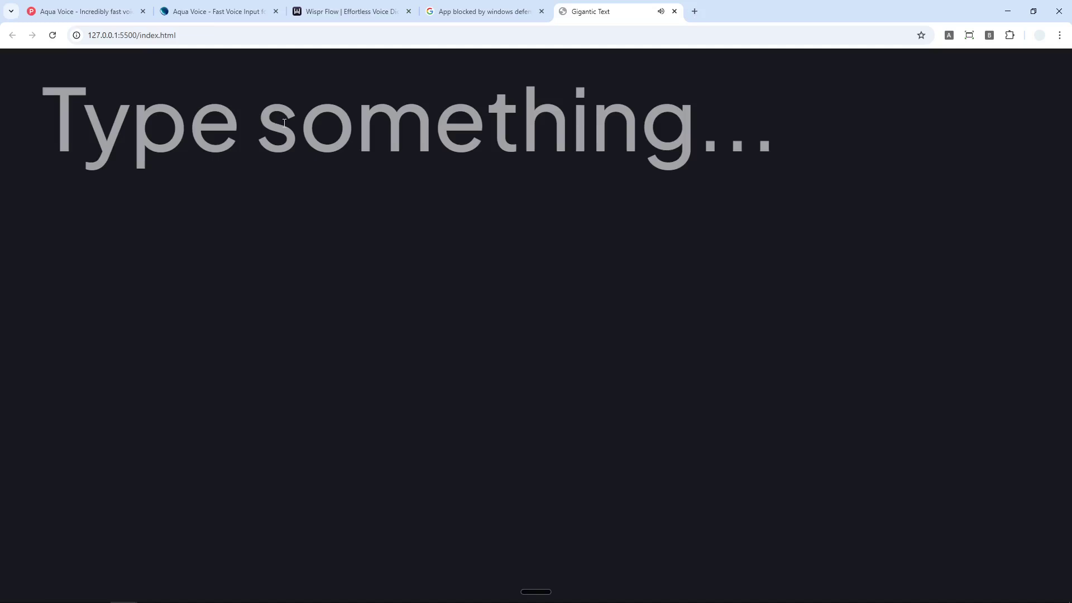
Enter the test word "Random" on the Gigantic Text page and clear it.
{"action": "type", "text": "Random"}
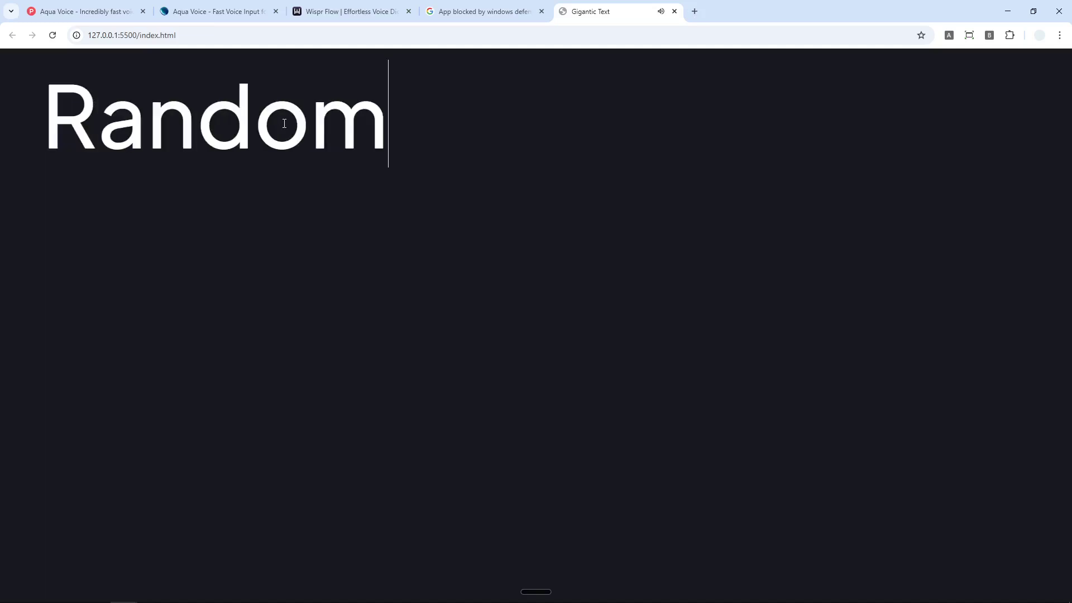
{"action": "key", "text": "ctrl+a"}
{"action": "key", "text": "BackSpace"}
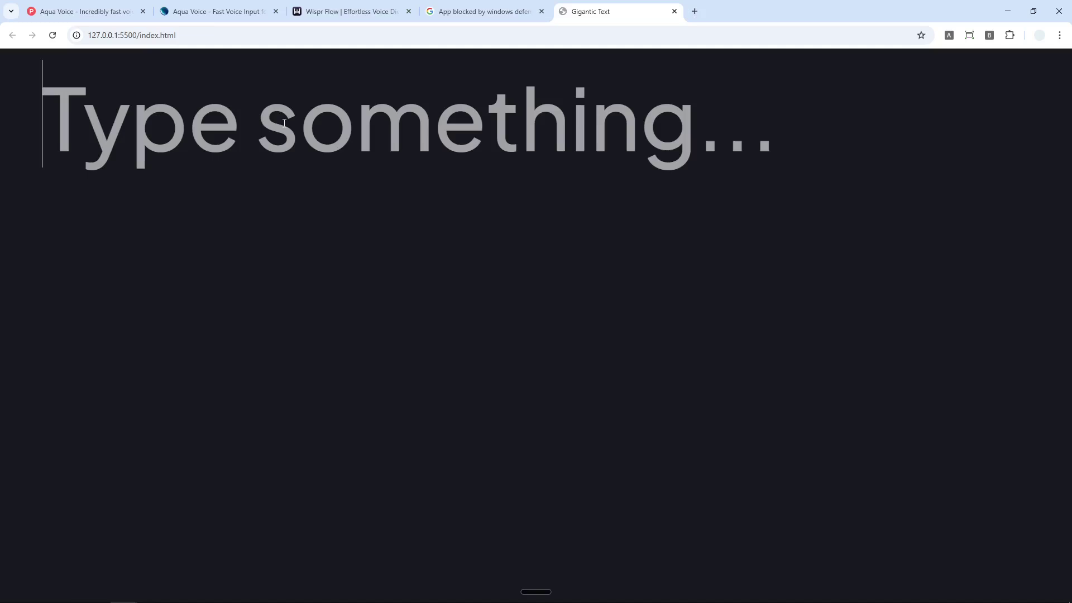
Dictate "and I can start, say something." into the empty page with Aqua Voice and clear the text.
{"action": "key", "text": "ctrl+super"}
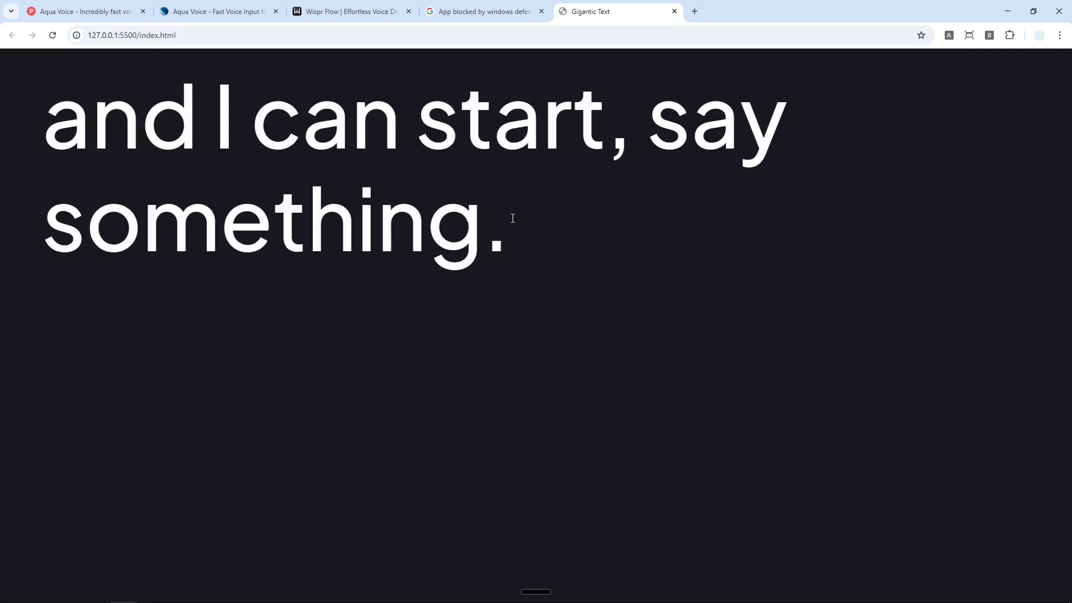
{"action": "key", "text": "ctrl+a"}
{"action": "key", "text": "BackSpace"}
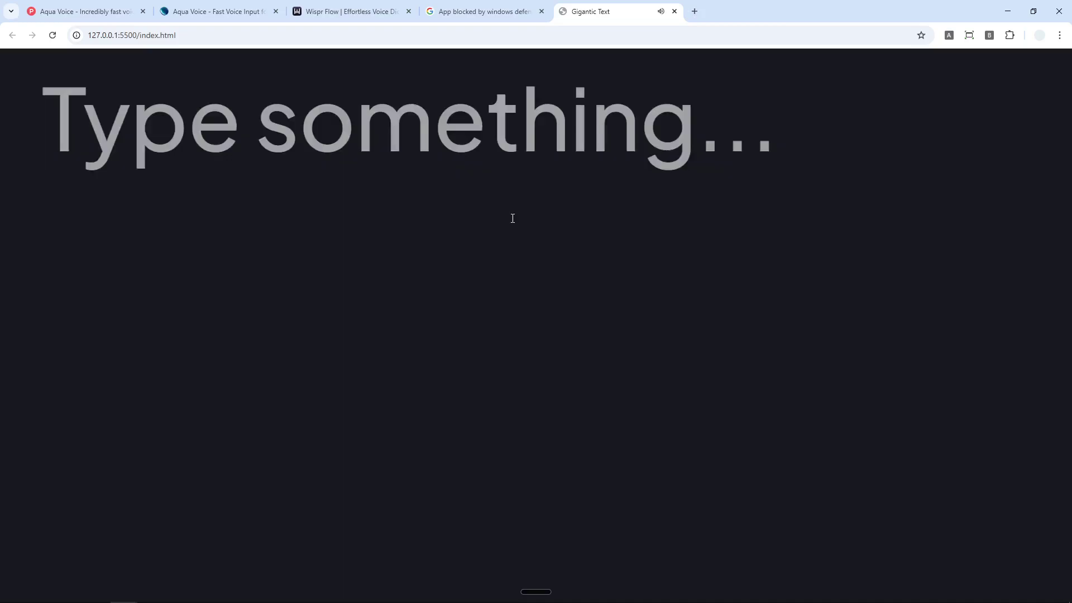
Dictate "Can you generate a website using JavaScript?" into the page, highlight parts of the sentence, and clear it.
{"action": "key", "text": "ctrl+super"}
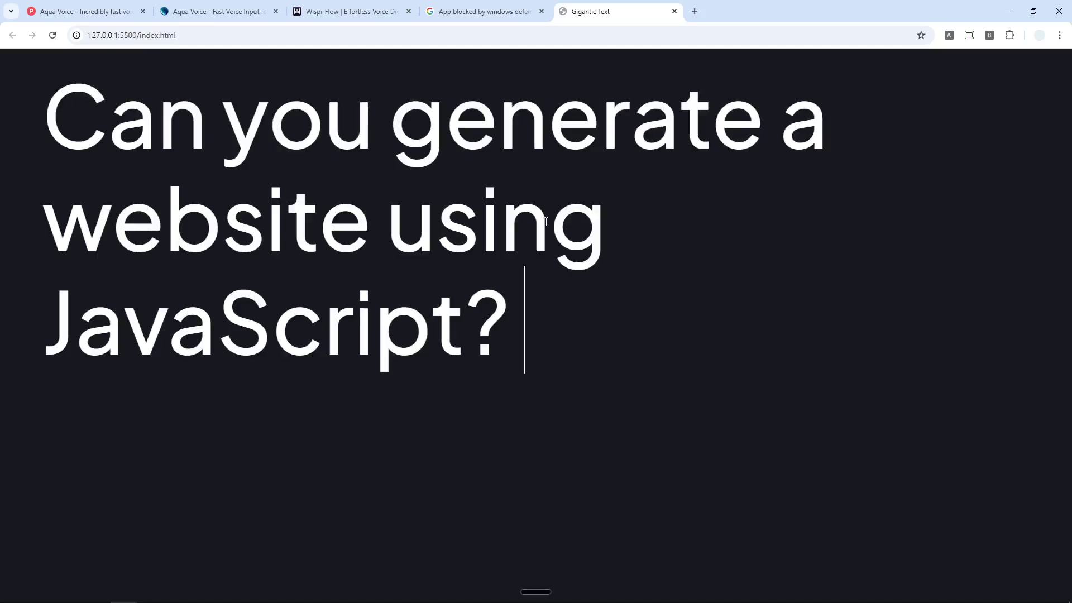
{"action": "left_click_drag", "start_coordinate": [524, 321], "coordinate": [124, 323]}
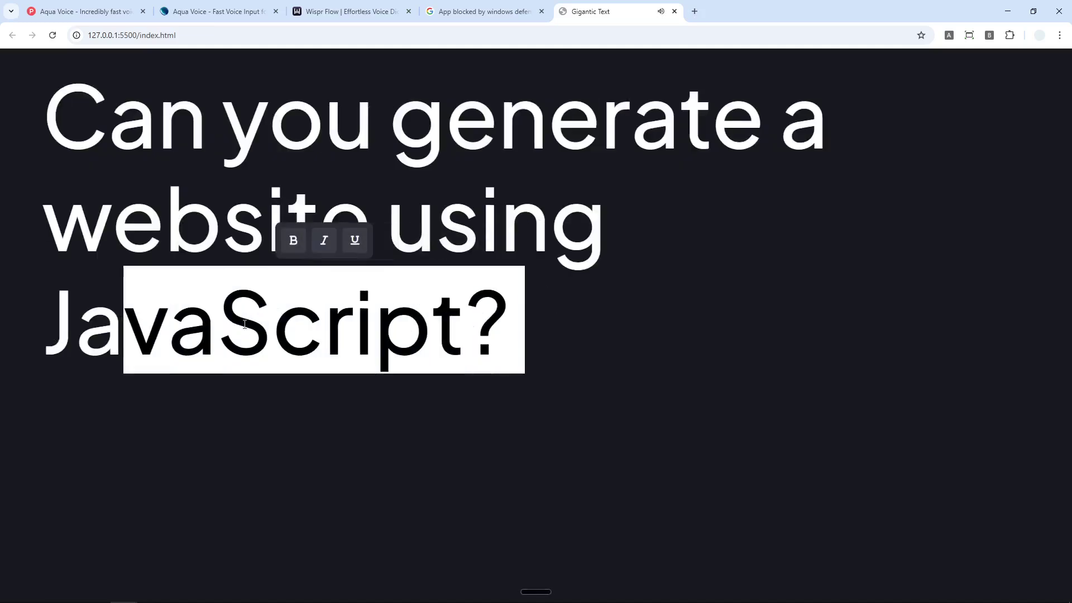
{"action": "left_click", "coordinate": [605, 232]}
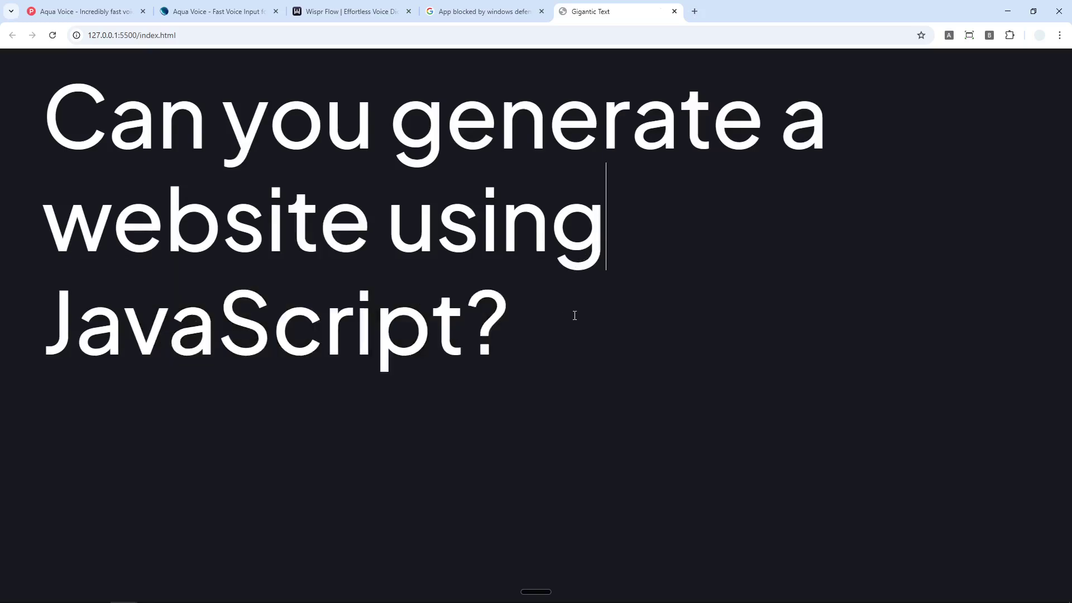
{"action": "left_click_drag", "start_coordinate": [44, 115], "coordinate": [590, 336]}
{"action": "left_click", "coordinate": [587, 335]}
{"action": "mouse_move", "coordinate": [123, 600]}
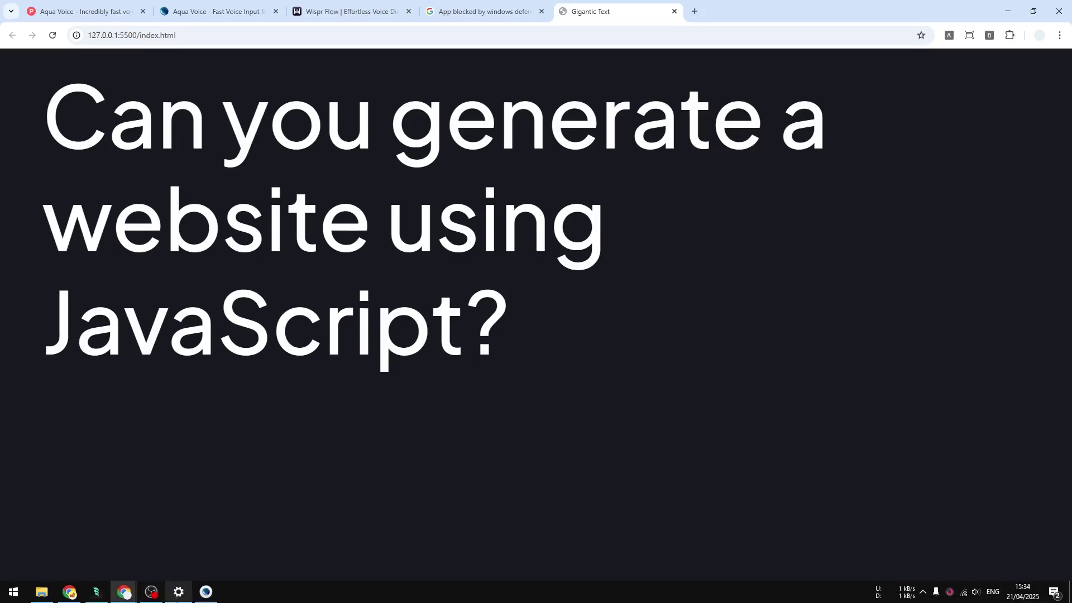
{"action": "key", "text": "ctrl+a"}
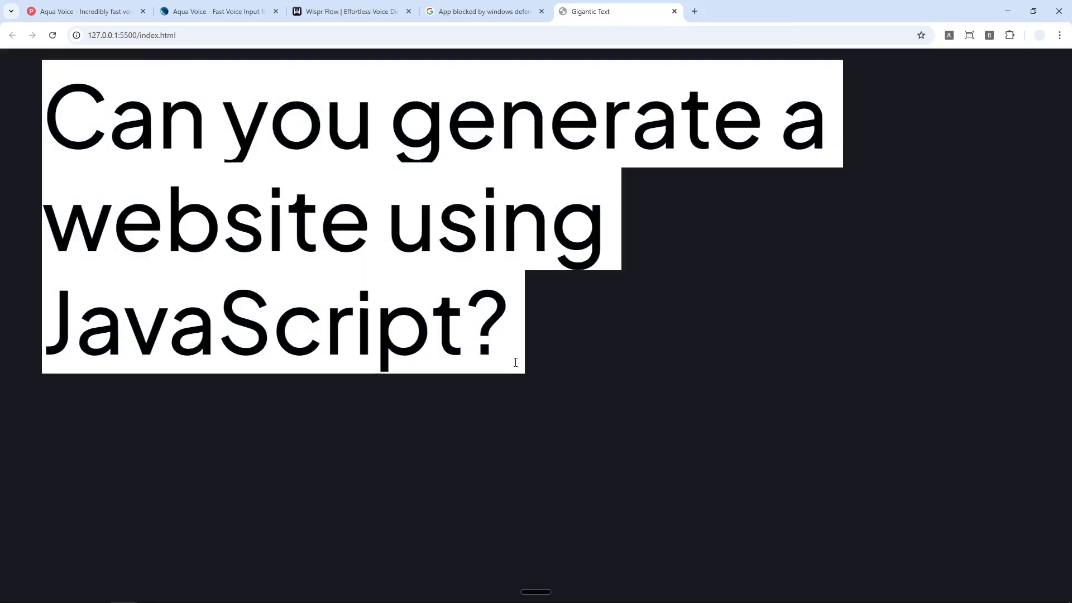
{"action": "key", "text": "BackSpace"}
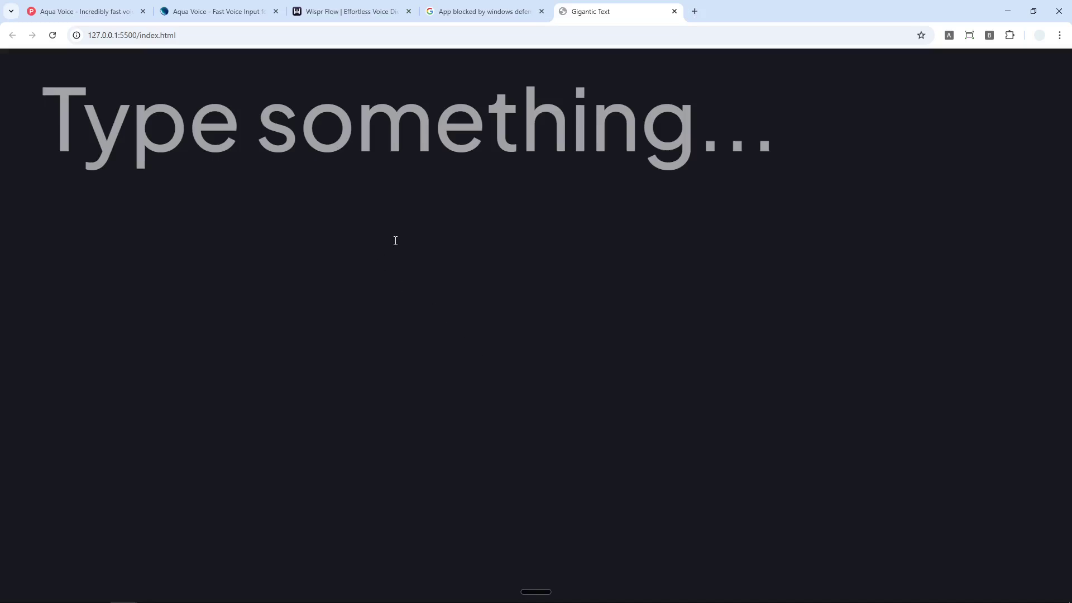
Dictate a hands-free passage explaining Aqua's streaming mode, insert it into the page, read it through, and clear it.
{"action": "key", "text": "ctrl+super"}
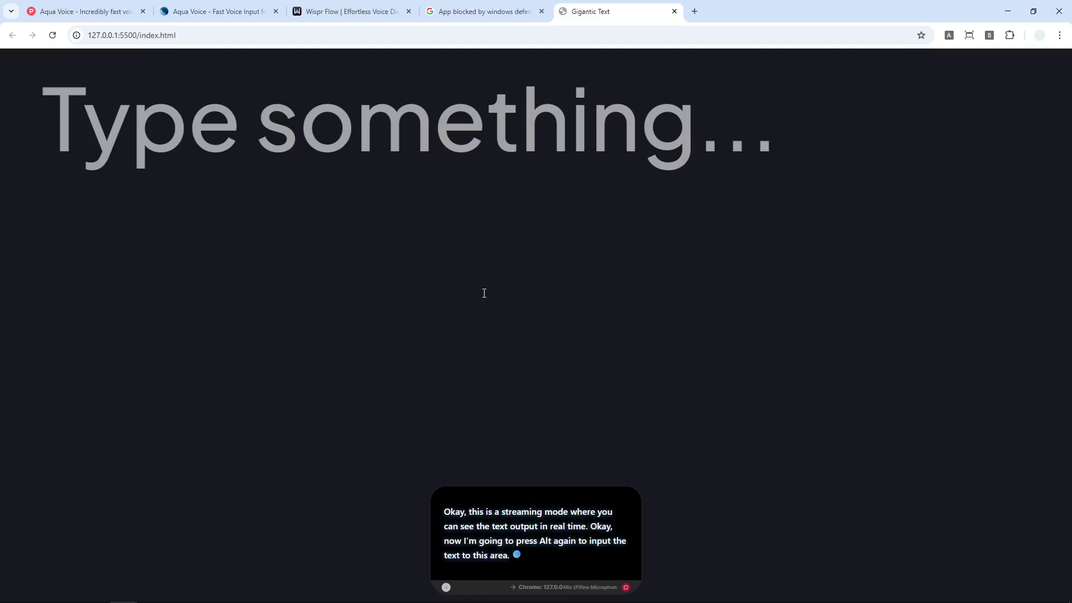
{"action": "key", "text": "alt"}
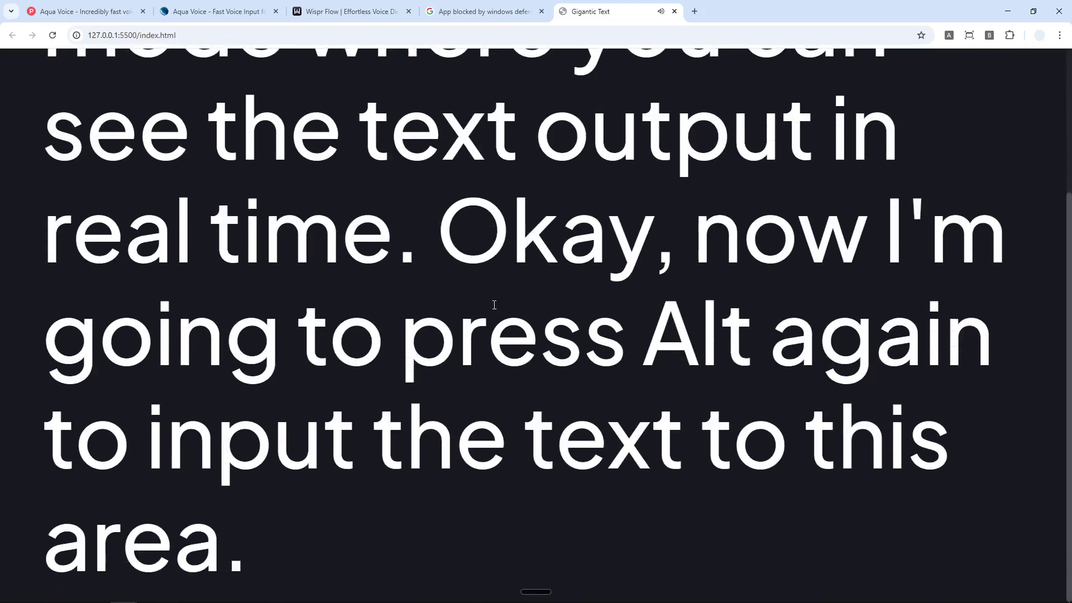
{"action": "scroll", "coordinate": [420, 307], "scroll_direction": "up", "scroll_amount": 3}
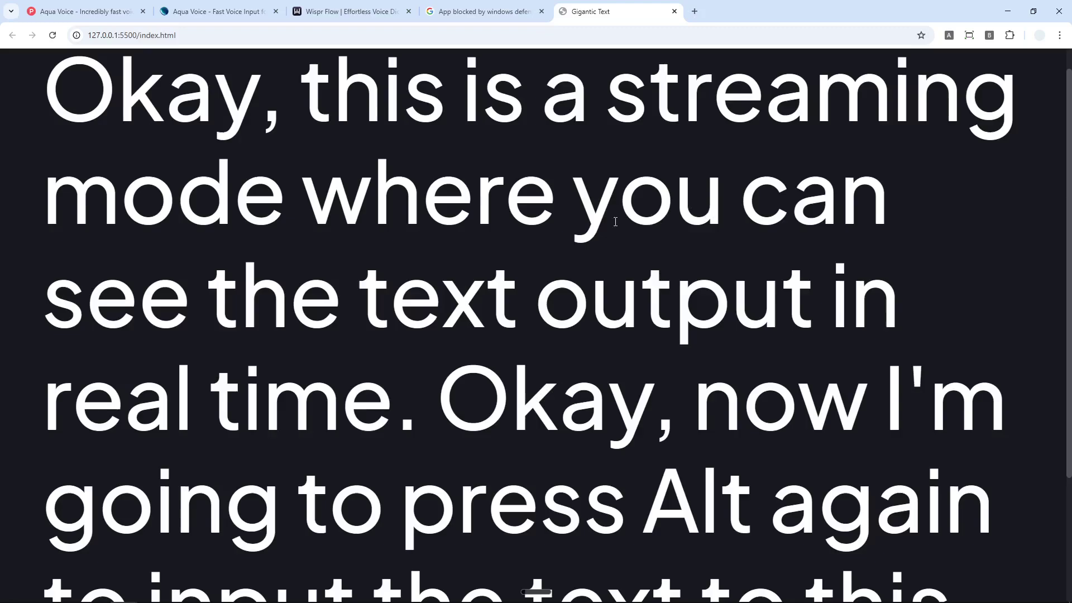
{"action": "scroll", "coordinate": [510, 286], "scroll_direction": "down", "scroll_amount": 3}
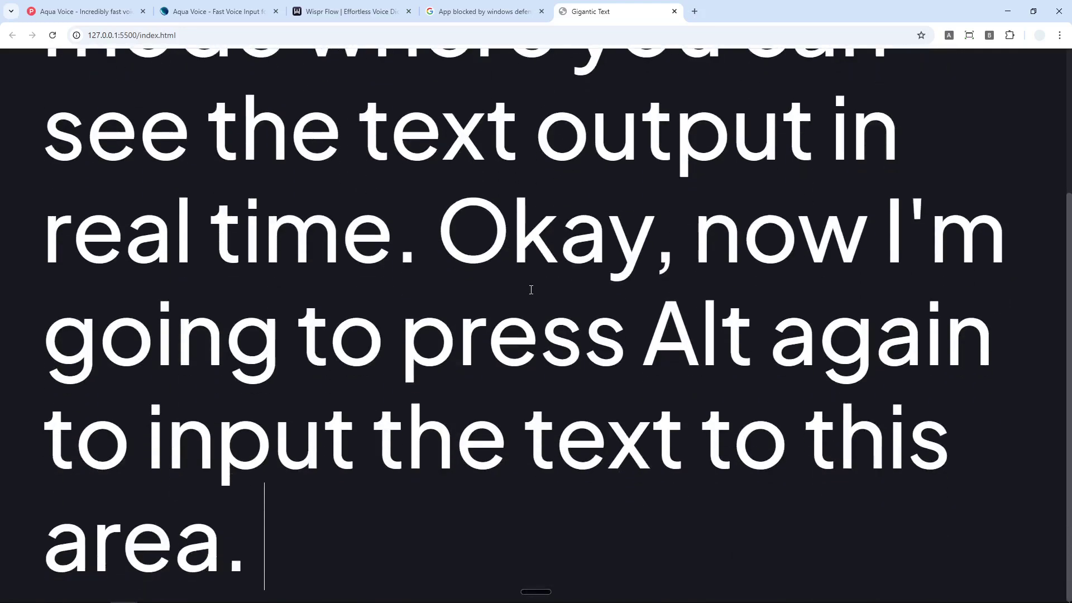
{"action": "scroll", "coordinate": [525, 327], "scroll_direction": "up", "scroll_amount": 3}
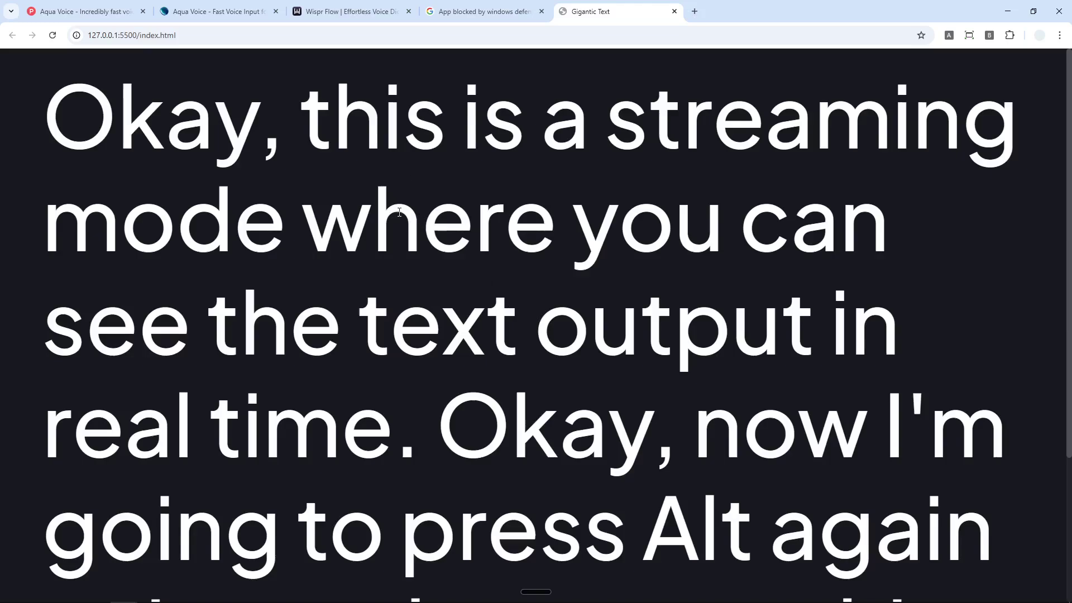
{"action": "key", "text": "ctrl+a"}
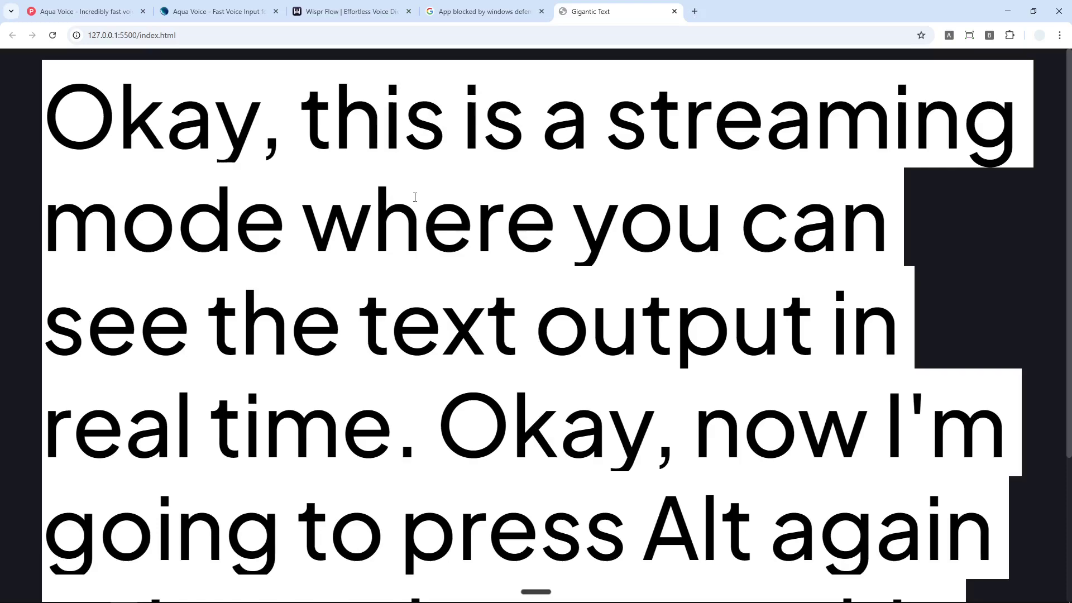
{"action": "key", "text": "BackSpace"}
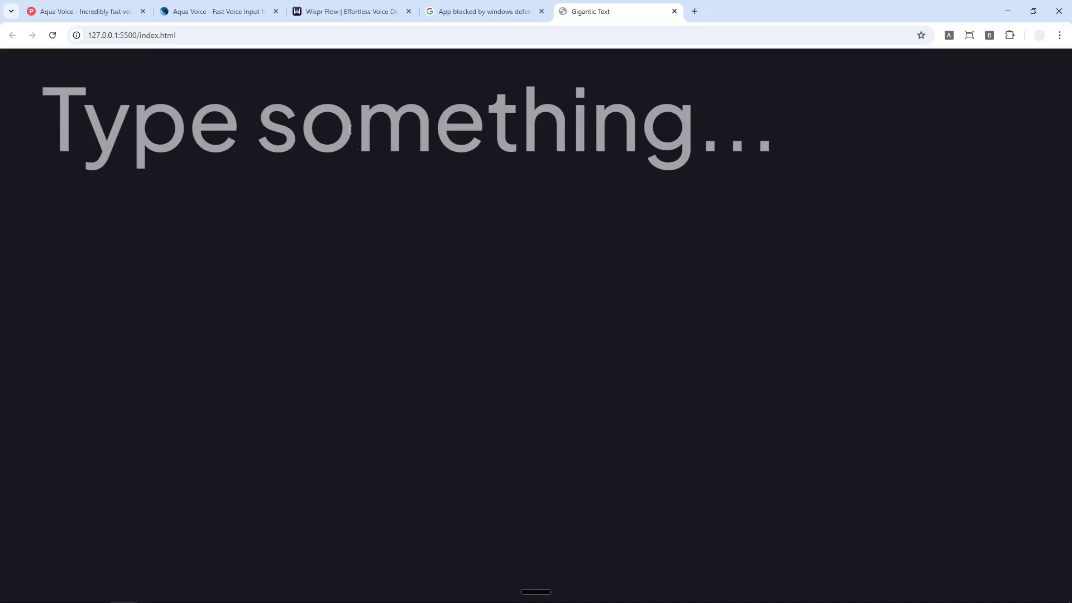
View the beginning of the Aqua homepage and the Wispr Flow homepage, and return to the Aqua homepage.
{"action": "left_click", "coordinate": [234, 10]}
{"action": "scroll", "coordinate": [208, 66], "scroll_direction": "up", "scroll_amount": 3}
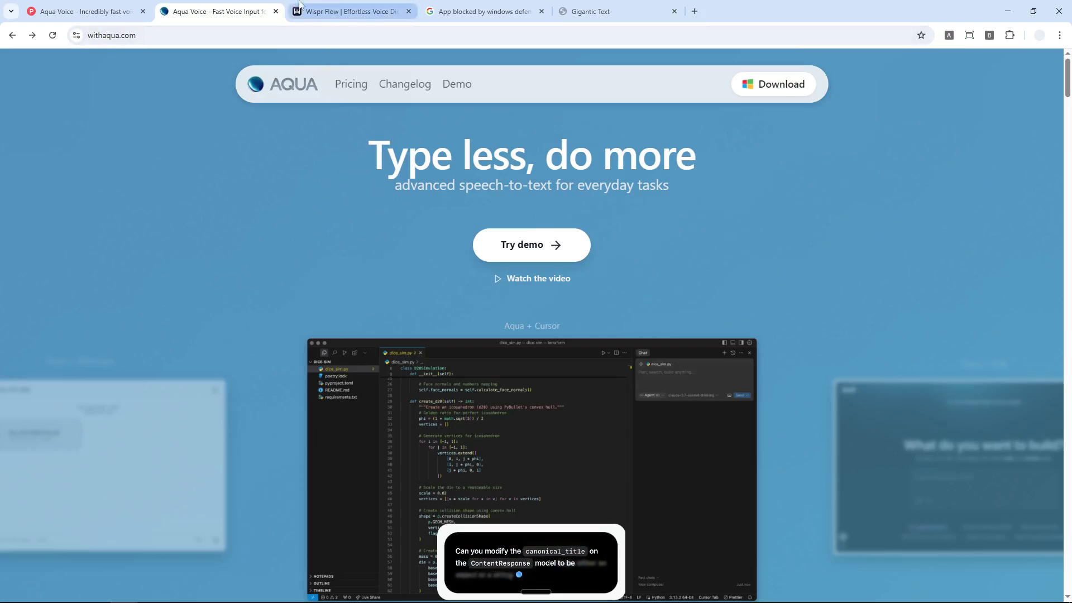
{"action": "left_click", "coordinate": [346, 11]}
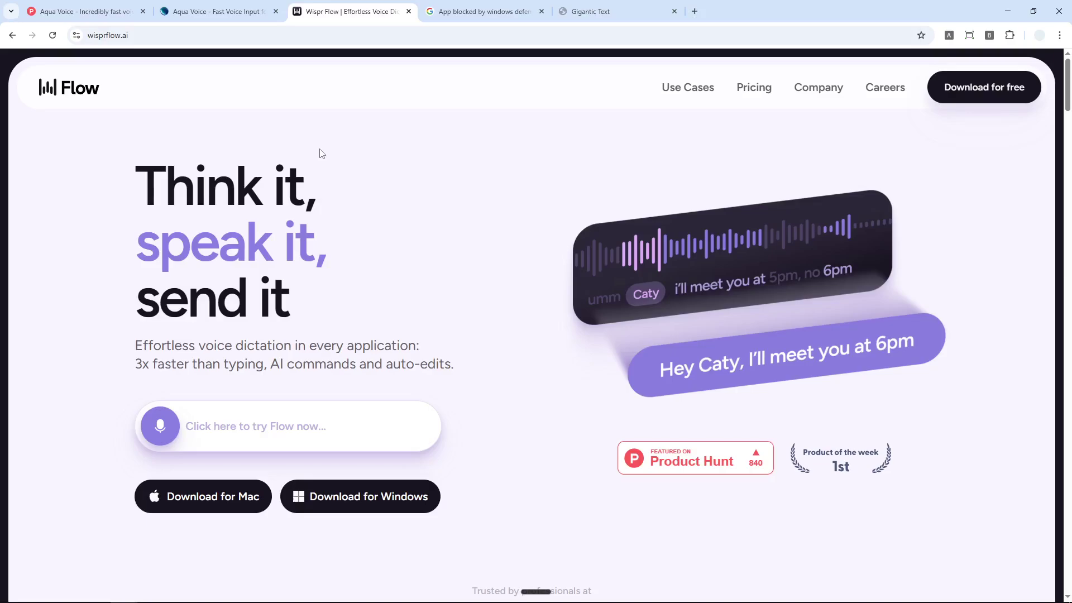
{"action": "left_click", "coordinate": [218, 10]}
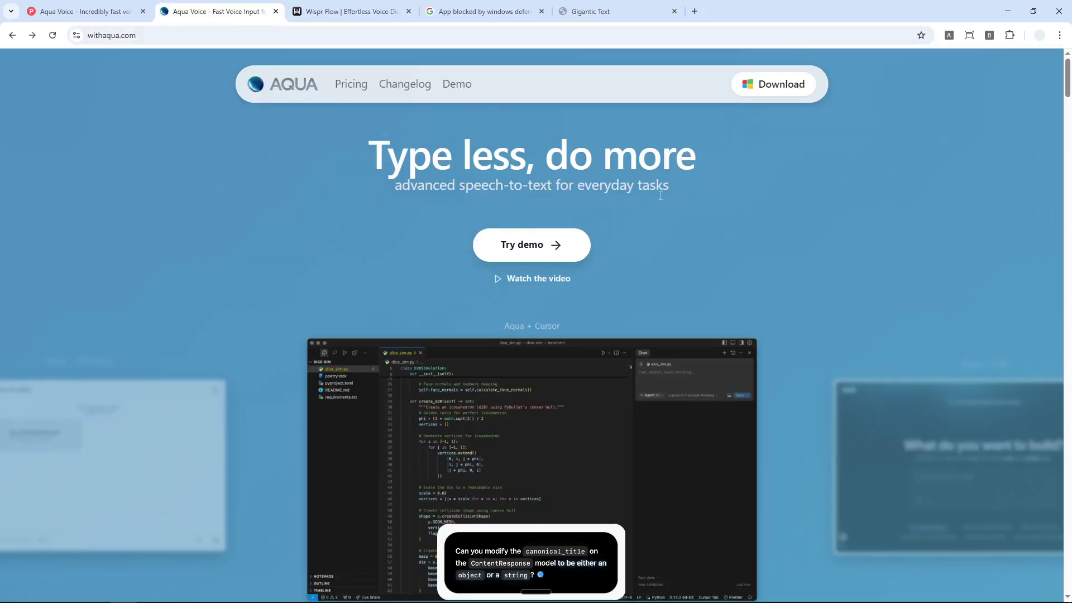